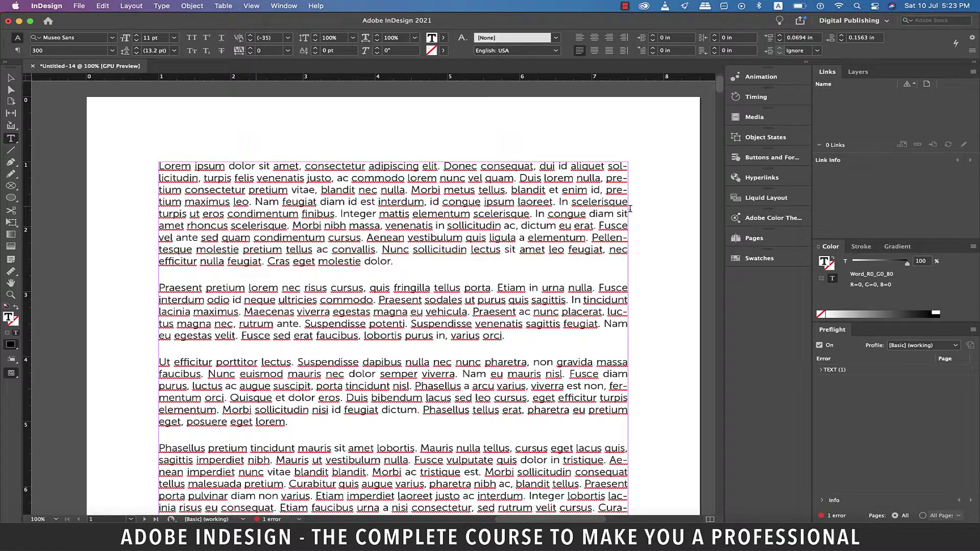
Step: With the first paragraph selected, open Paragraph Borders and Shading from the Control panel menu
{"action": "left_click", "coordinate": [382, 214]}
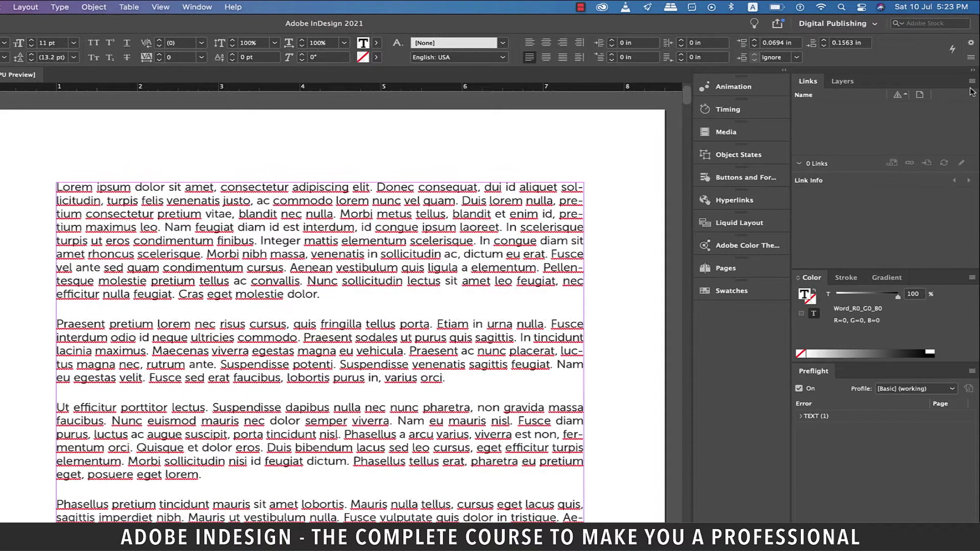
{"action": "left_click", "coordinate": [971, 57]}
{"action": "mouse_move", "coordinate": [972, 62]}
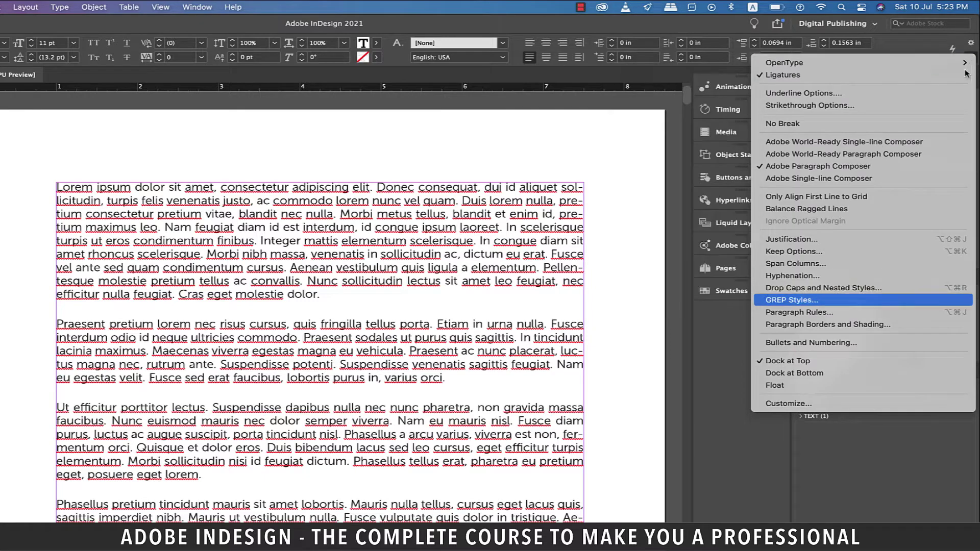
{"action": "left_click", "coordinate": [825, 324]}
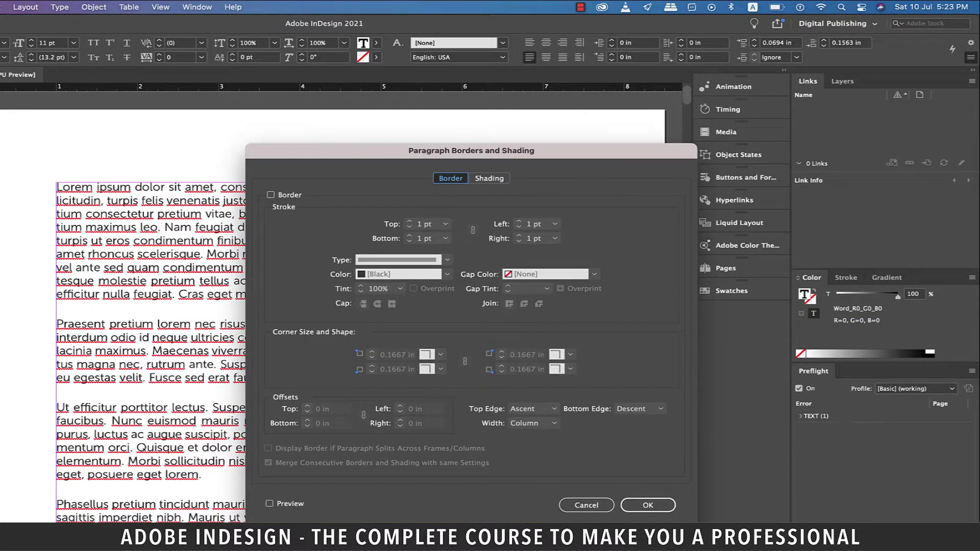
{"action": "left_click_drag", "start_coordinate": [522, 153], "coordinate": [632, 121]}
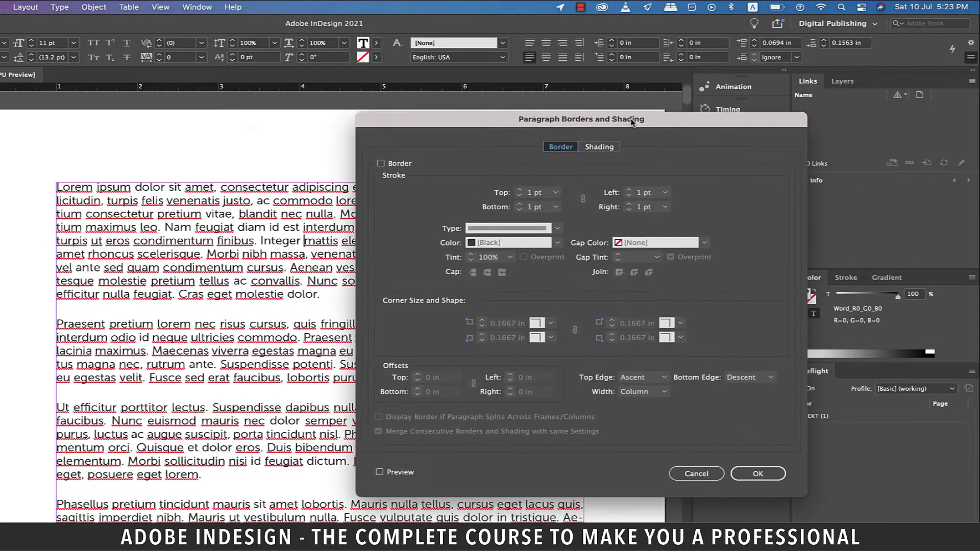
Step: Turn on Preview and add a 1 pt black border around the first paragraph
{"action": "left_click", "coordinate": [380, 472]}
{"action": "left_click", "coordinate": [381, 164]}
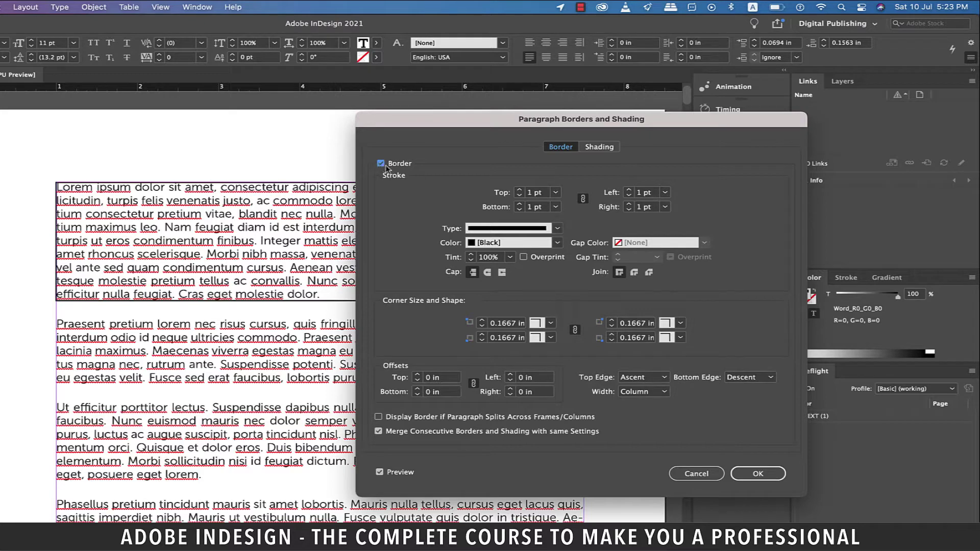
{"action": "left_click", "coordinate": [558, 229]}
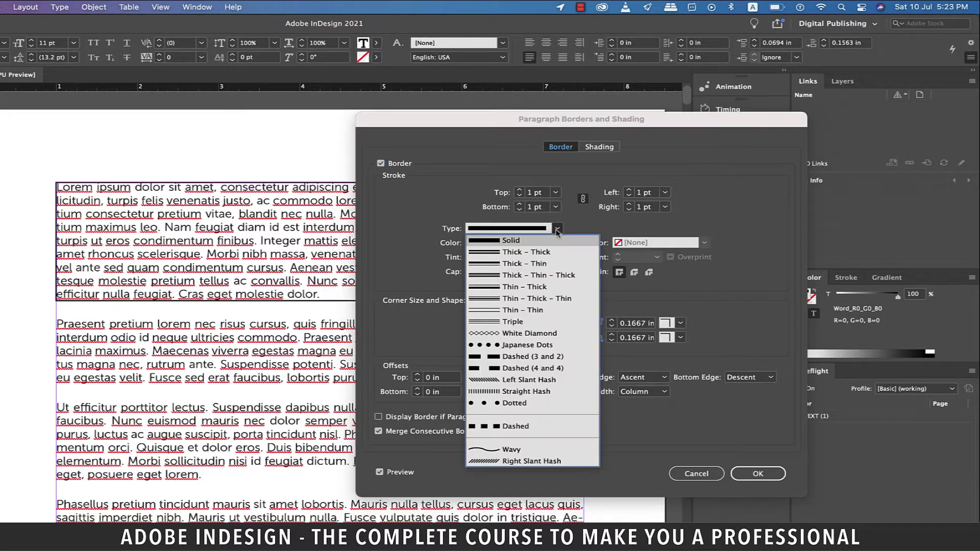
Step: Keep the border line solid and colour it red C=17 M=82 Y=86 K=5
{"action": "left_click", "coordinate": [585, 221]}
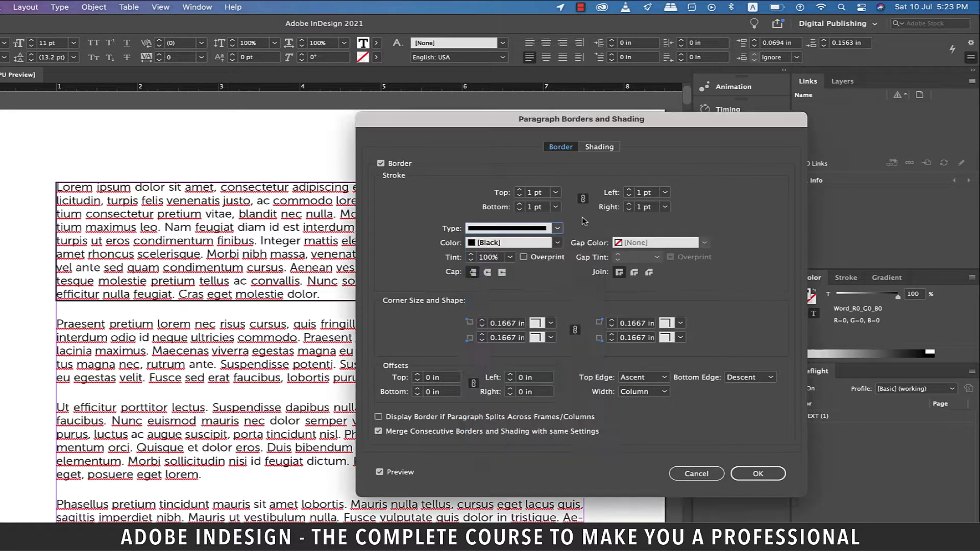
{"action": "left_click", "coordinate": [558, 243]}
{"action": "left_click", "coordinate": [489, 418]}
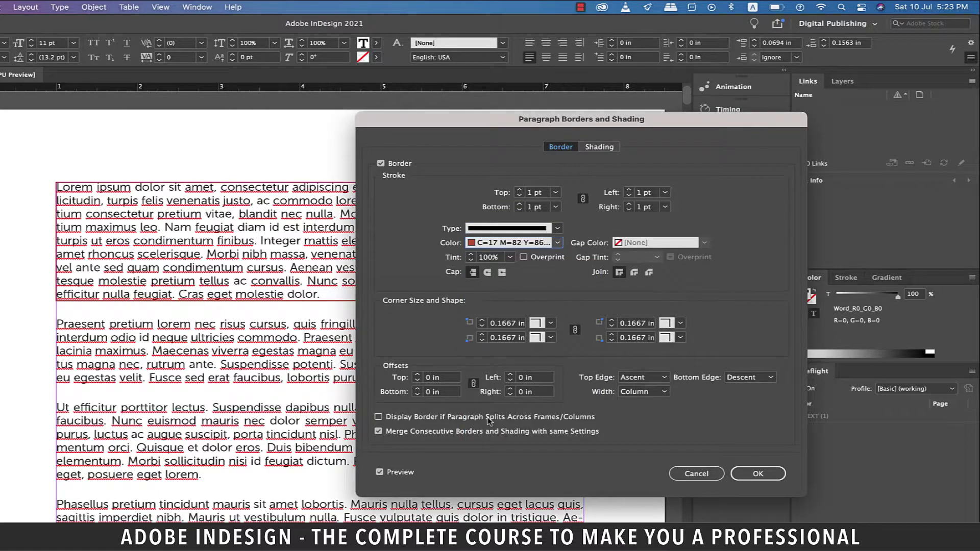
{"action": "left_click_drag", "start_coordinate": [489, 418], "coordinate": [187, 459]}
Step: Set all border offsets to 0.125 in and unlink the corner sizes
{"action": "left_click", "coordinate": [115, 416]}
{"action": "left_click", "coordinate": [116, 416]}
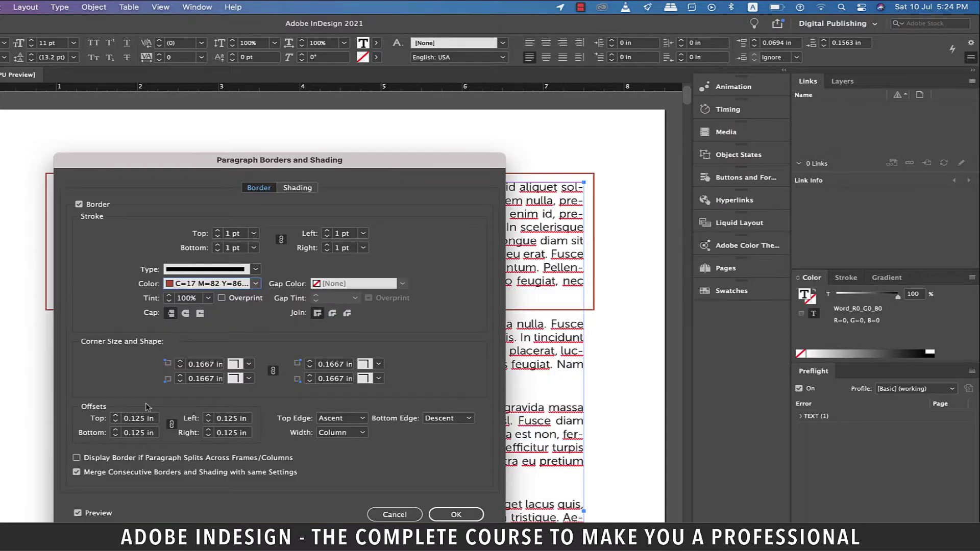
{"action": "left_click", "coordinate": [273, 371]}
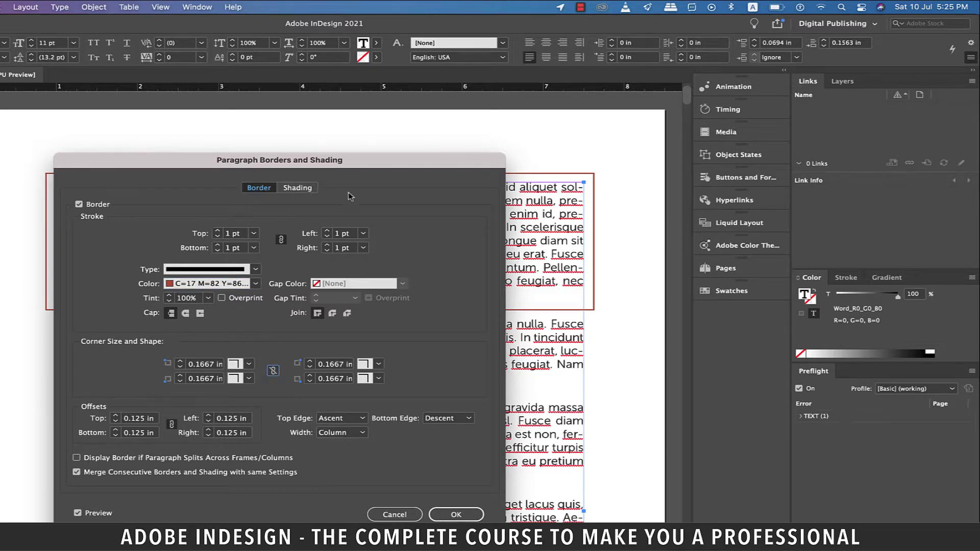
{"action": "left_click_drag", "start_coordinate": [363, 165], "coordinate": [357, 132]}
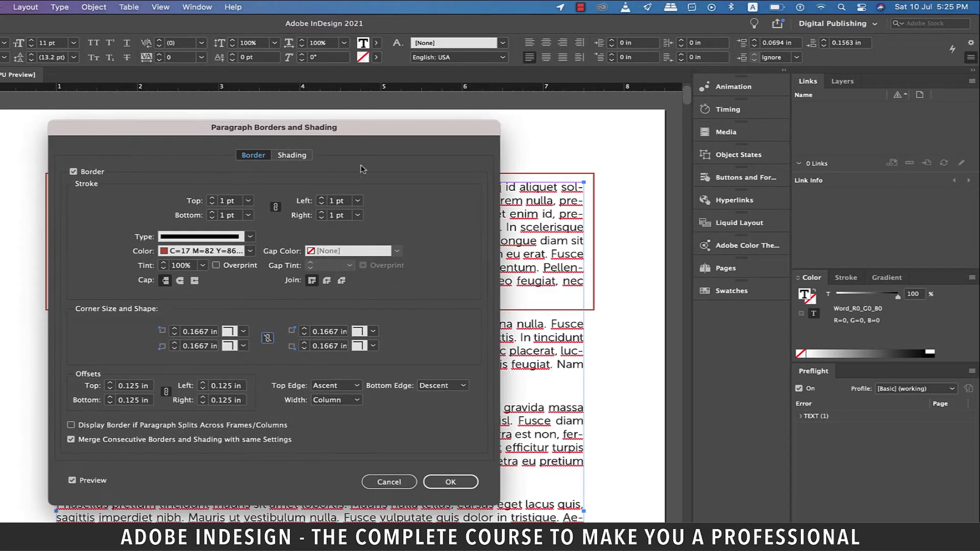
Step: Make the top-right corner Inverse Rounded, raise offsets to 0.1875 in, and apply the border
{"action": "left_click", "coordinate": [375, 332]}
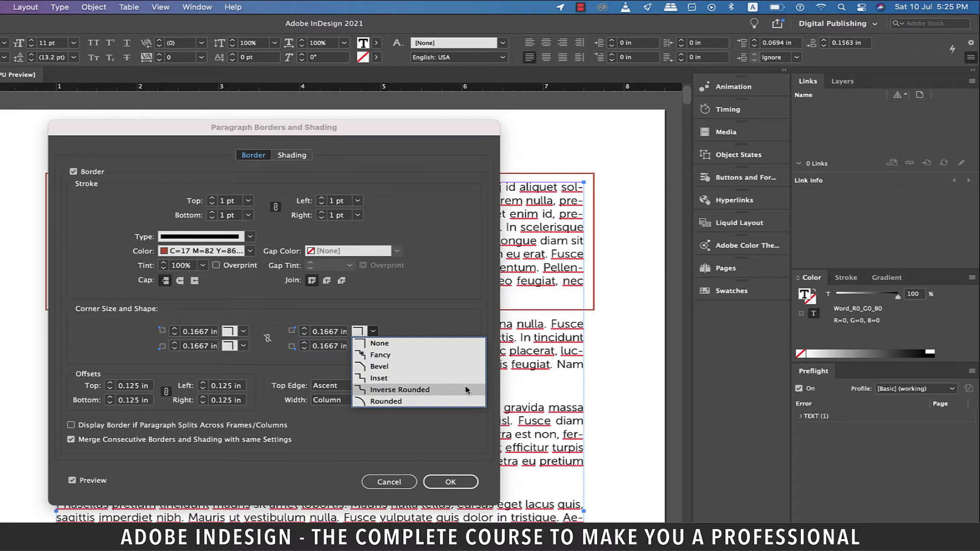
{"action": "left_click", "coordinate": [417, 390]}
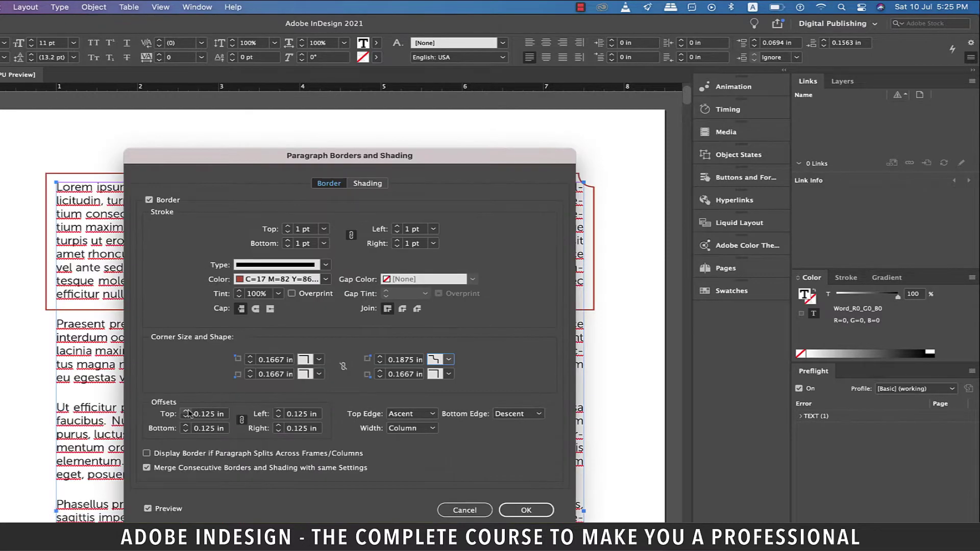
{"action": "left_click", "coordinate": [187, 411]}
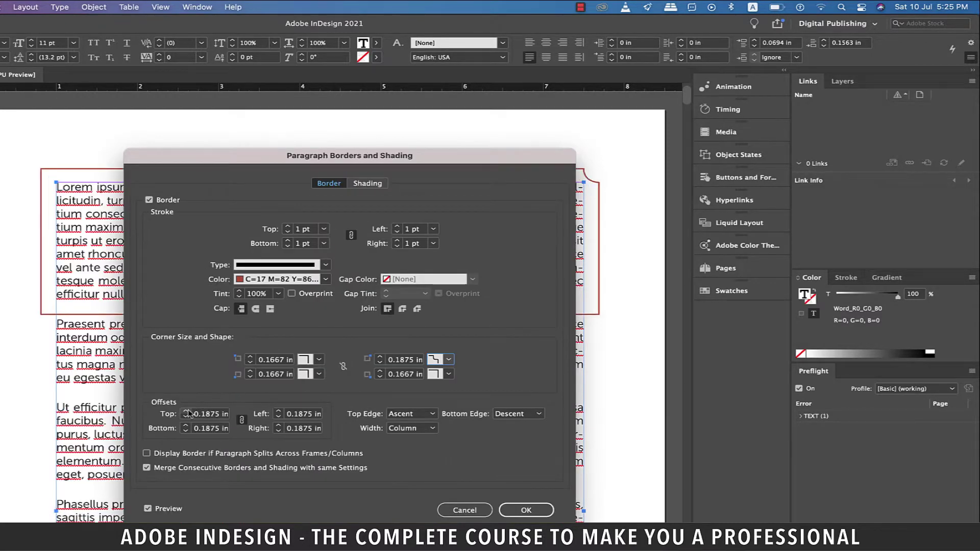
{"action": "left_click", "coordinate": [526, 510]}
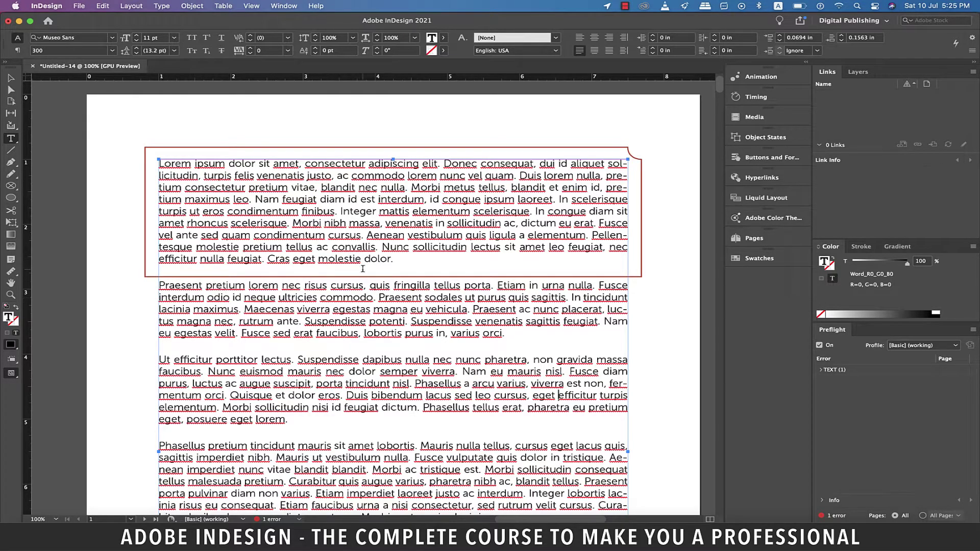
Step: Select the bordered first paragraph and create Paragraph Style 1 in the Paragraph Styles panel
{"action": "left_click_drag", "start_coordinate": [408, 258], "coordinate": [150, 140]}
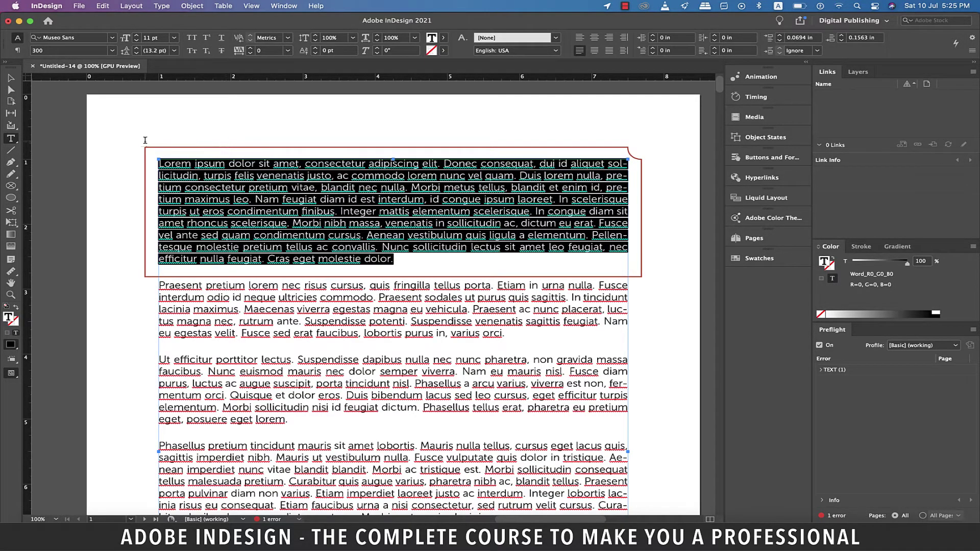
{"action": "scroll", "coordinate": [321, 169], "scroll_direction": "right", "scroll_amount": 1}
{"action": "left_click", "coordinate": [284, 5]}
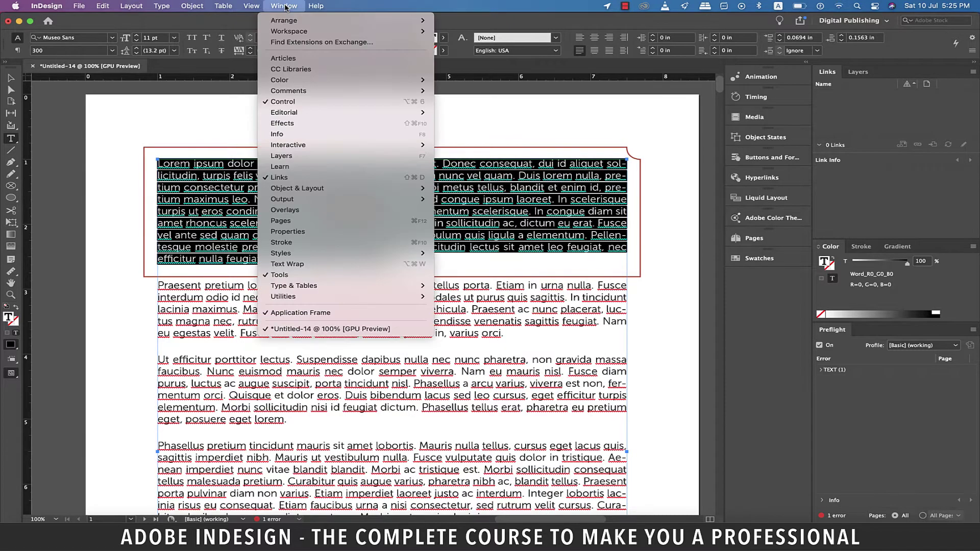
{"action": "mouse_move", "coordinate": [286, 253]}
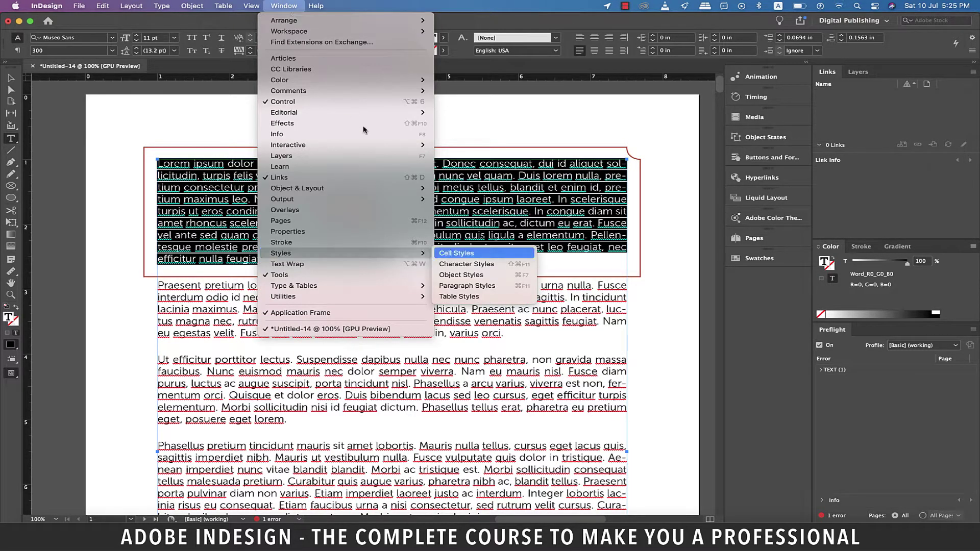
{"action": "left_click", "coordinate": [466, 285]}
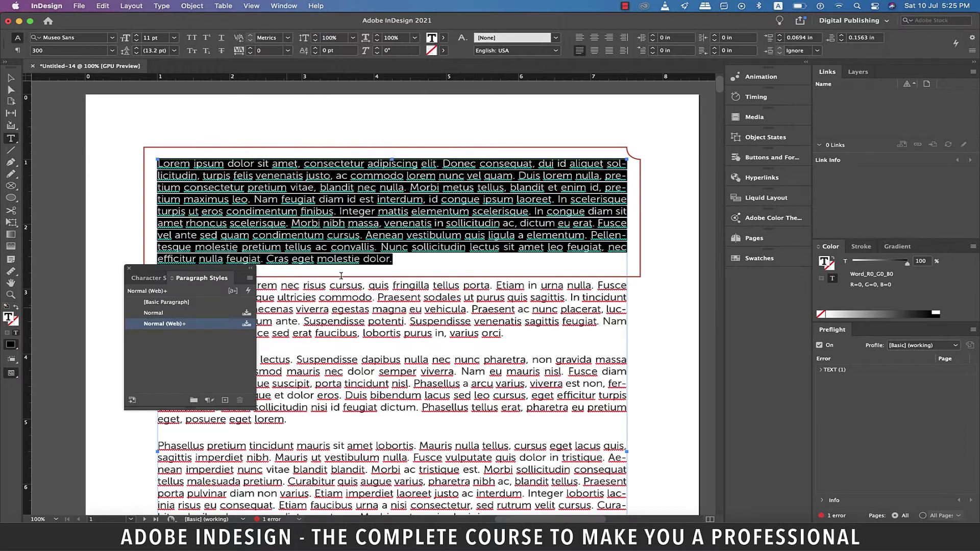
{"action": "left_click_drag", "start_coordinate": [218, 269], "coordinate": [592, 308]}
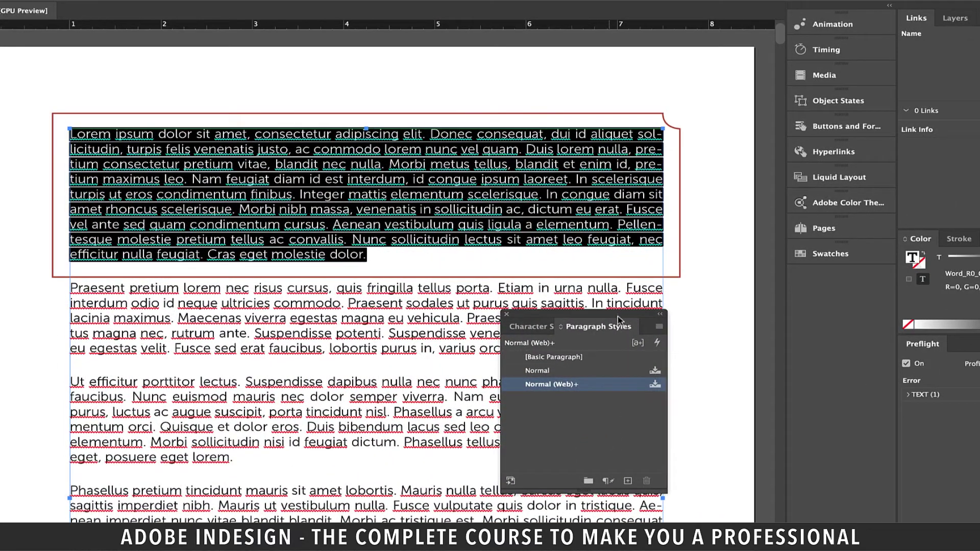
{"action": "left_click", "coordinate": [628, 481]}
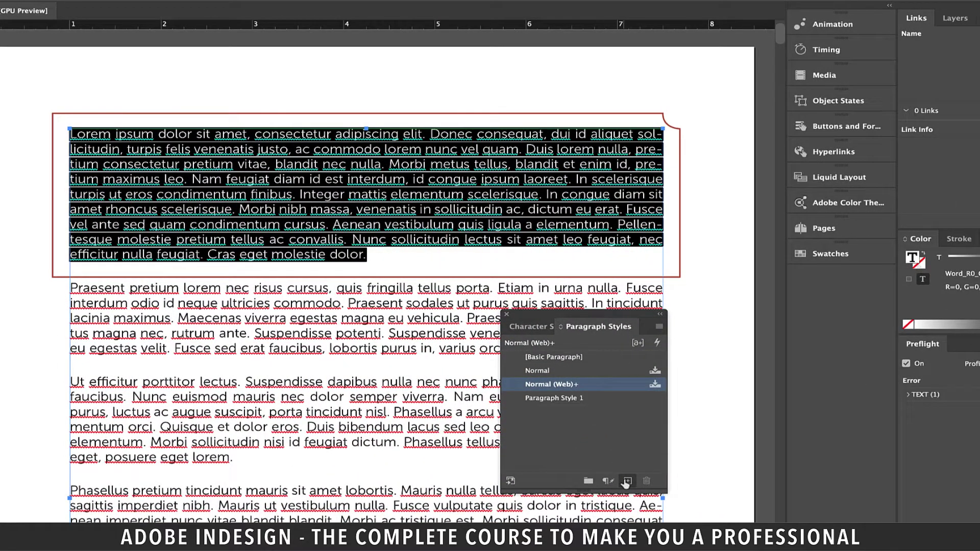
{"action": "left_click", "coordinate": [543, 399]}
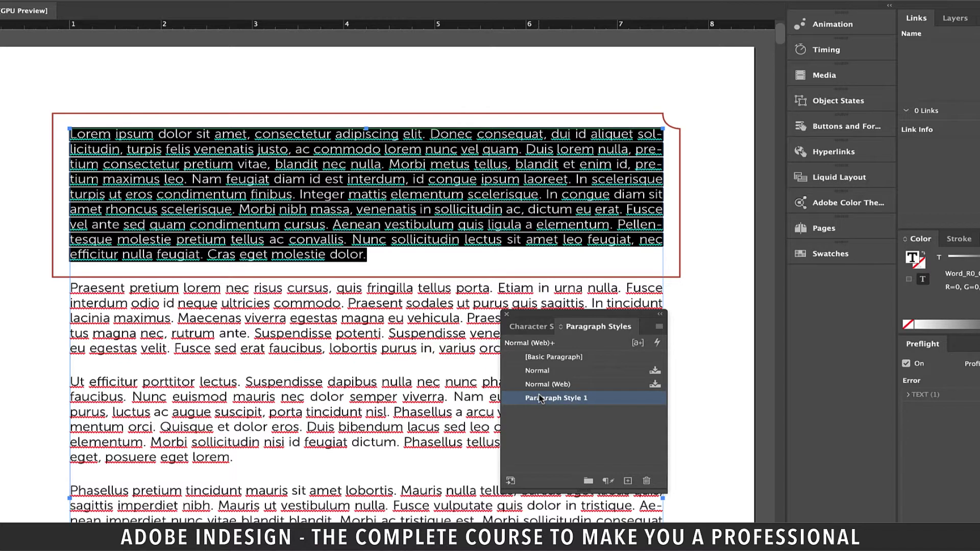
Step: Rename Paragraph Style 1 to '1st Paragraph' and set Based On to [No Paragraph Style]
{"action": "double_click", "coordinate": [540, 399]}
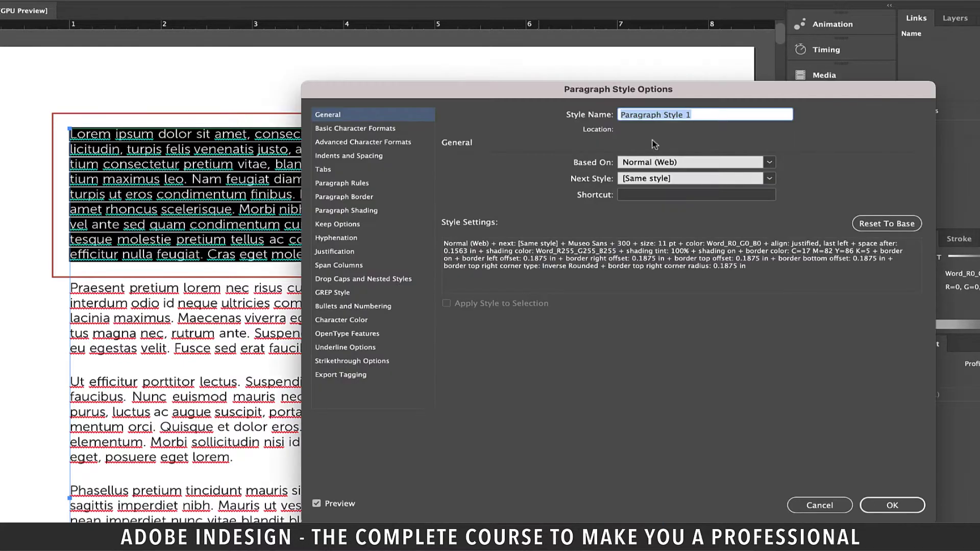
{"action": "type", "text": "1st "}
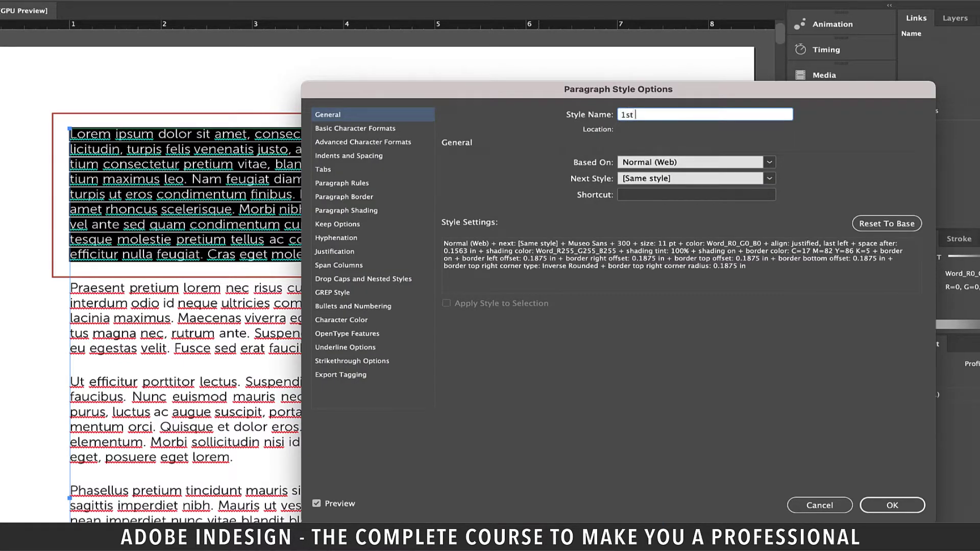
{"action": "type", "text": "Paragraph"}
{"action": "key", "text": "ctrl+a"}
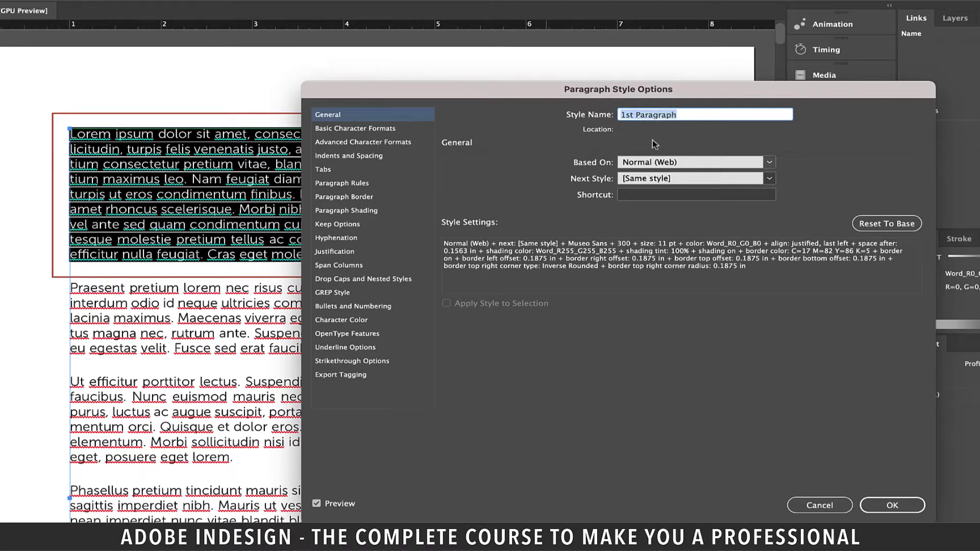
{"action": "left_click", "coordinate": [769, 162]}
{"action": "left_click", "coordinate": [680, 179]}
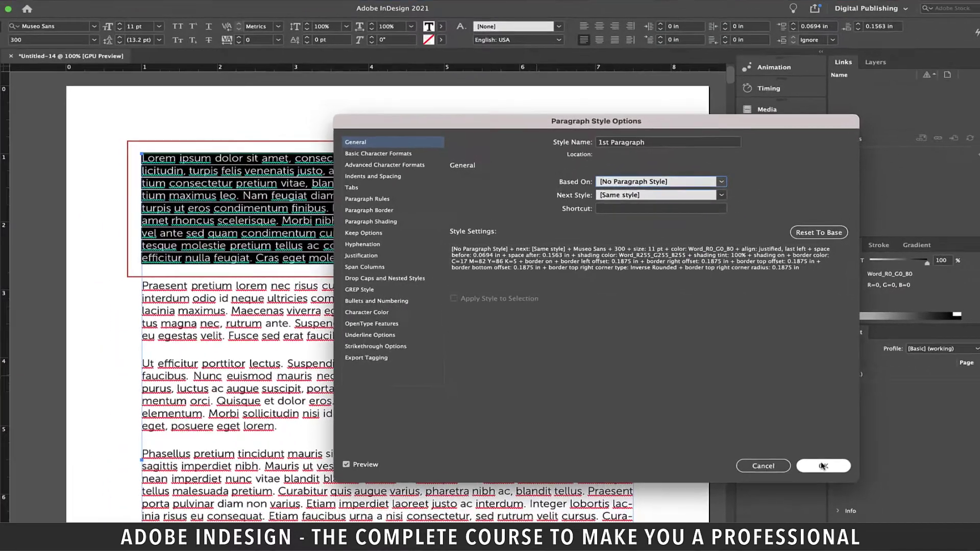
{"action": "left_click", "coordinate": [891, 504]}
{"action": "scroll", "coordinate": [347, 243], "scroll_direction": "up", "scroll_amount": 1}
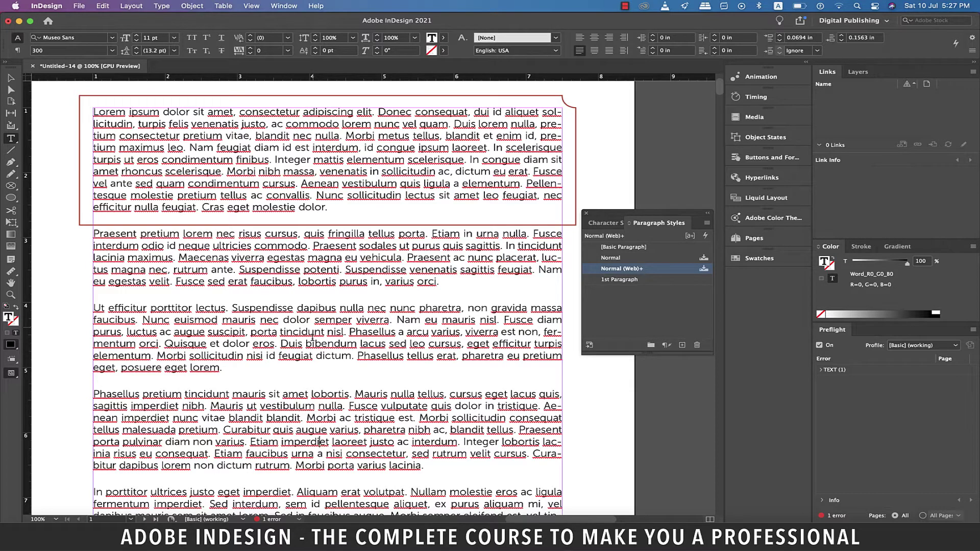
Step: Apply the 1st Paragraph style to the third paragraph, then undo it
{"action": "left_click_drag", "start_coordinate": [312, 335], "coordinate": [323, 344]}
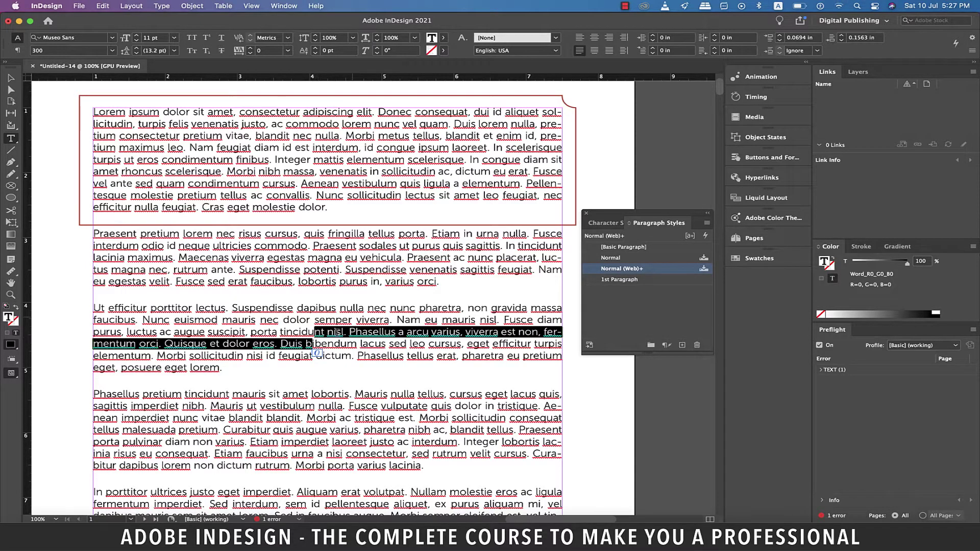
{"action": "left_click", "coordinate": [337, 332]}
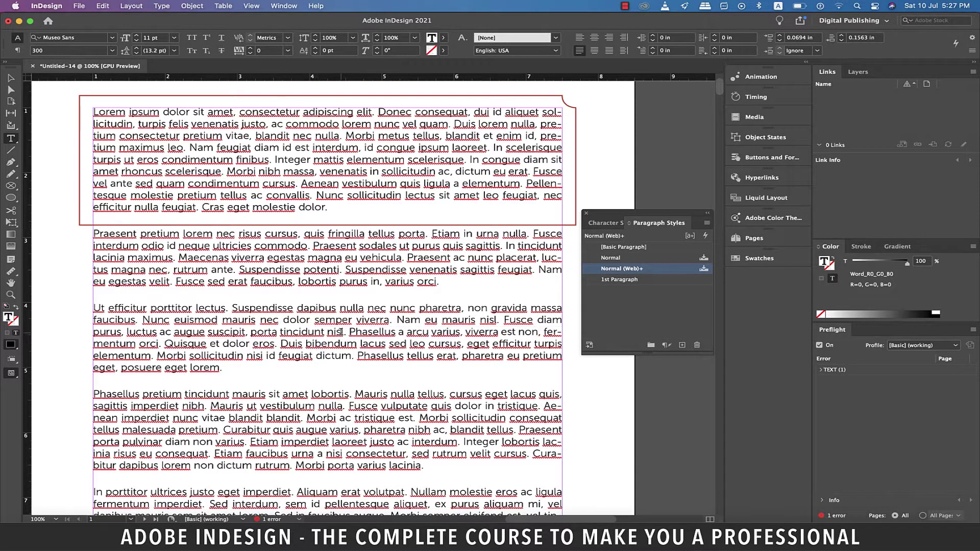
{"action": "left_click", "coordinate": [607, 280]}
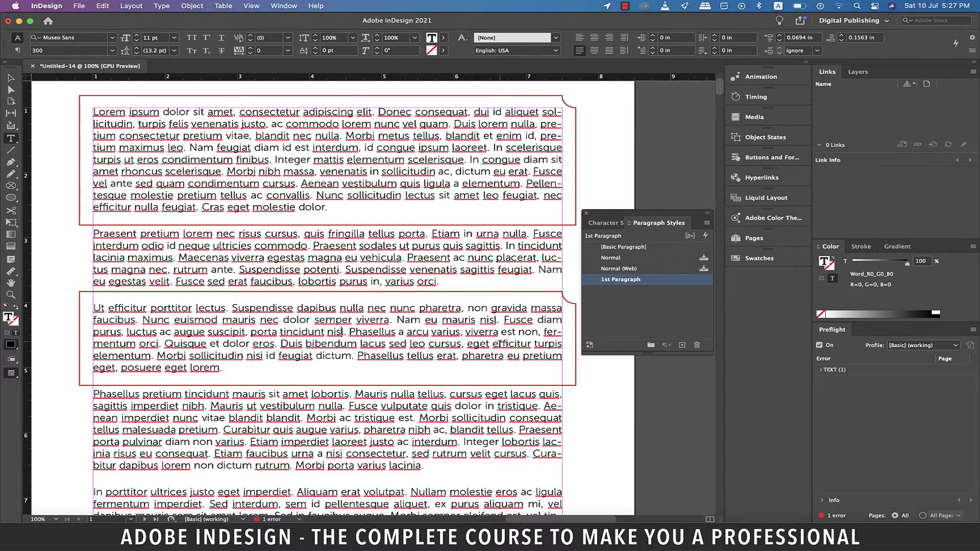
{"action": "key", "text": "super+z"}
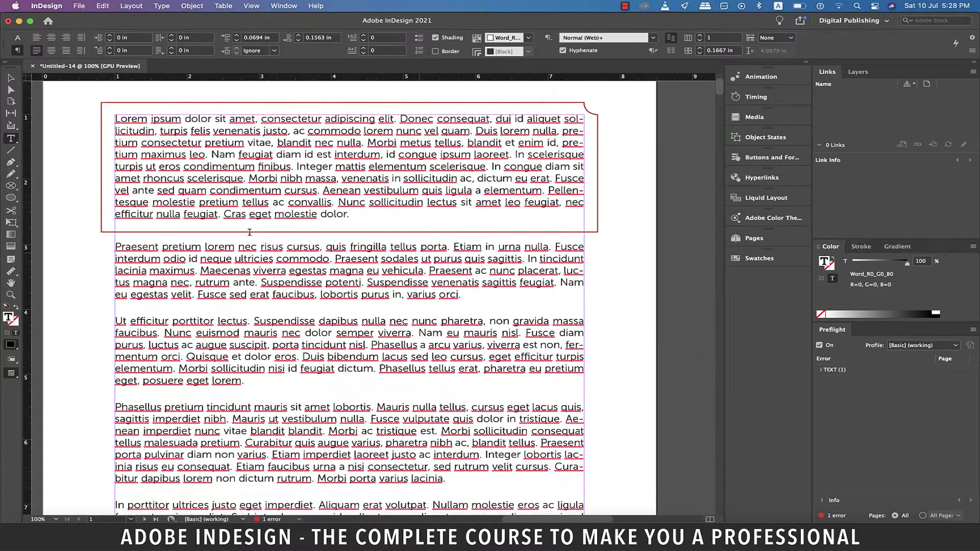
Step: Scroll down to the text on page 2
{"action": "scroll", "coordinate": [249, 234], "scroll_direction": "down", "scroll_amount": 10}
{"action": "scroll", "coordinate": [249, 232], "scroll_direction": "down", "scroll_amount": 6}
{"action": "scroll", "coordinate": [250, 232], "scroll_direction": "left", "scroll_amount": 5}
{"action": "scroll", "coordinate": [253, 236], "scroll_direction": "left", "scroll_amount": 6}
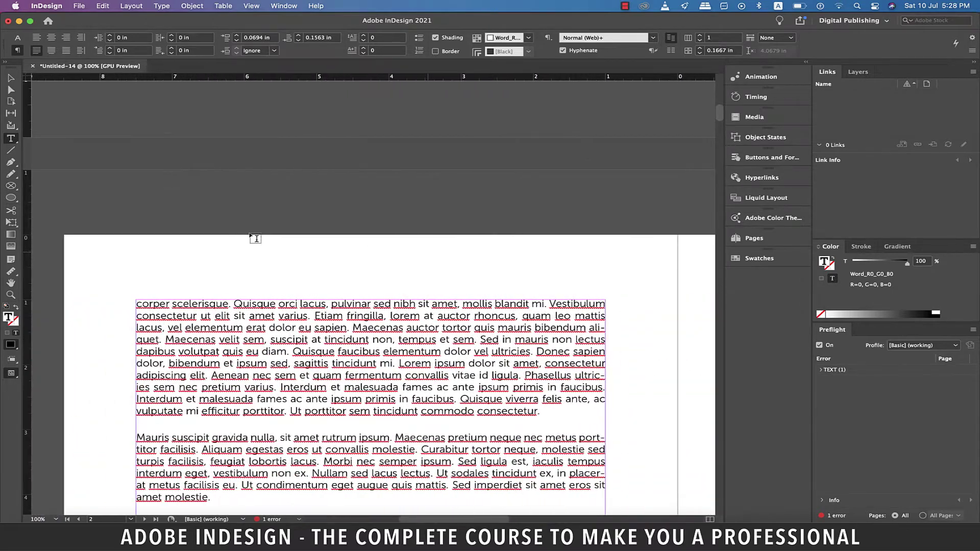
Step: Open Paragraph Borders and Shading for page 2's top paragraph and show the Shading settings
{"action": "scroll", "coordinate": [255, 234], "scroll_direction": "down", "scroll_amount": 5}
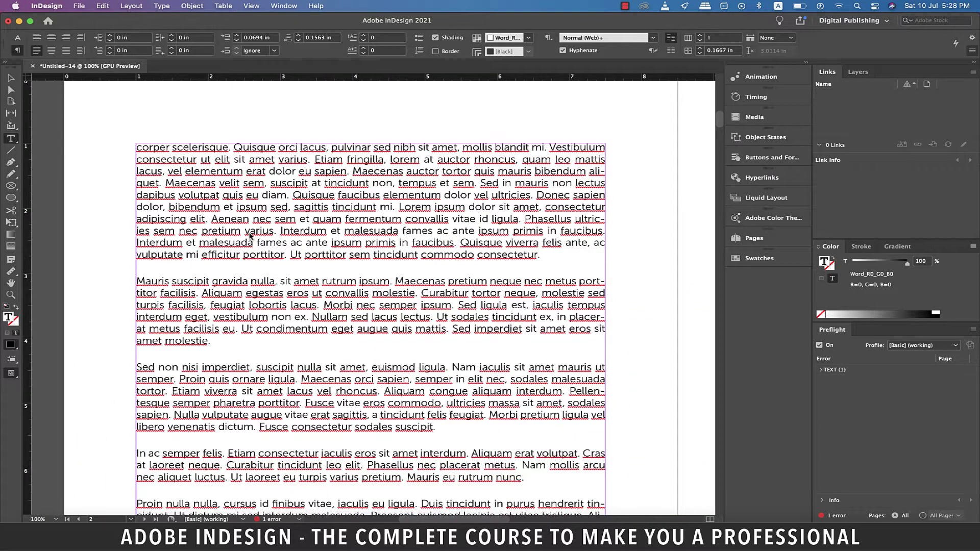
{"action": "left_click", "coordinate": [973, 52]}
{"action": "mouse_move", "coordinate": [974, 57]}
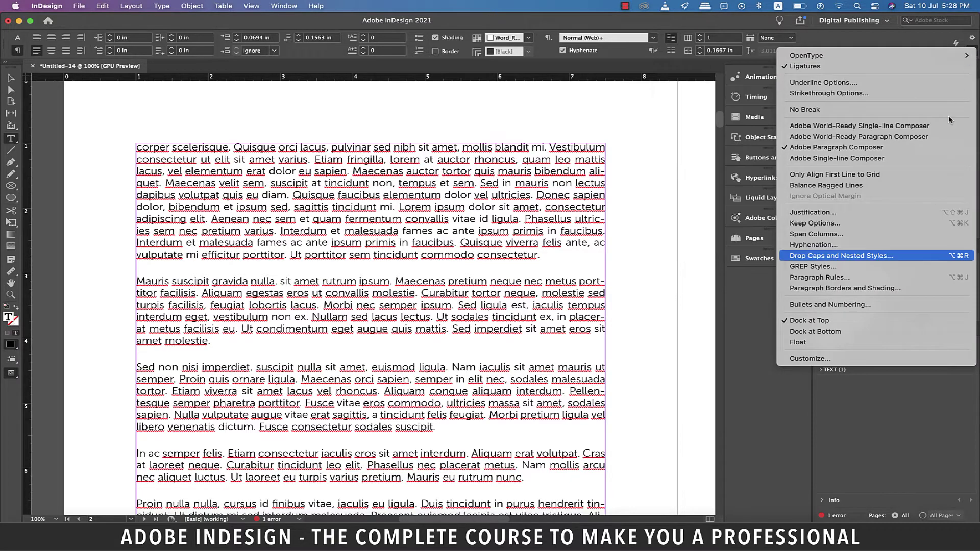
{"action": "left_click", "coordinate": [885, 289]}
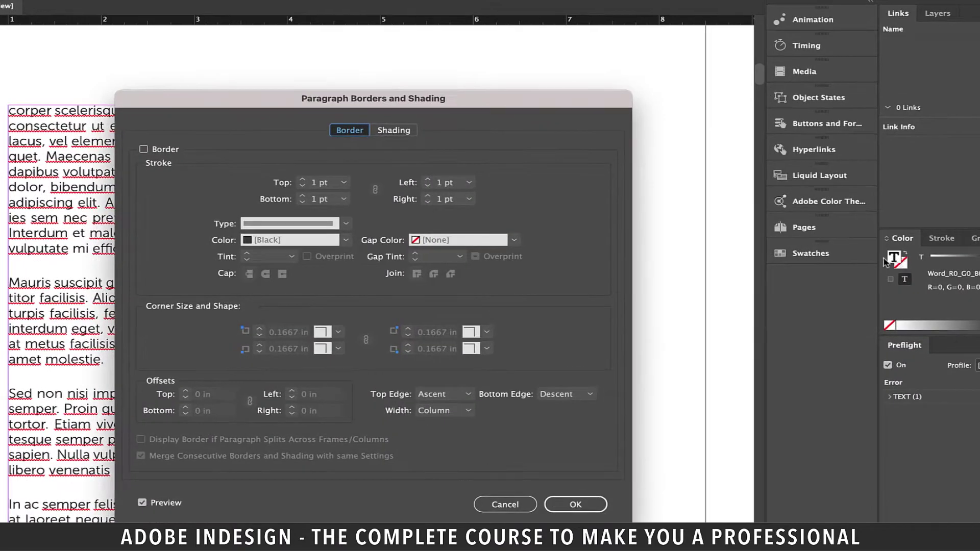
{"action": "left_click_drag", "start_coordinate": [480, 106], "coordinate": [829, 13]}
{"action": "left_click", "coordinate": [743, 37]}
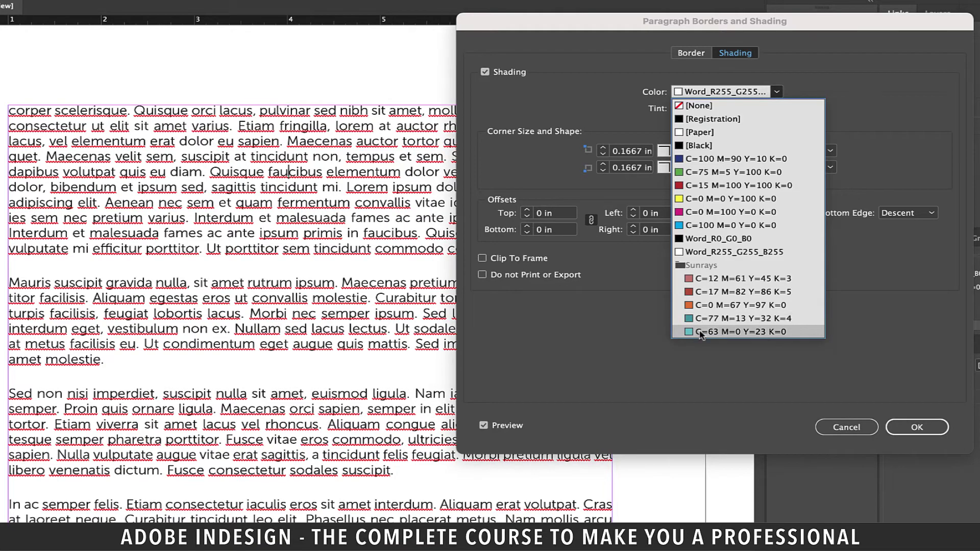
Step: Shade the paragraph with the teal C=63 M=0 Y=23 swatch at 50% tint
{"action": "left_click", "coordinate": [702, 336]}
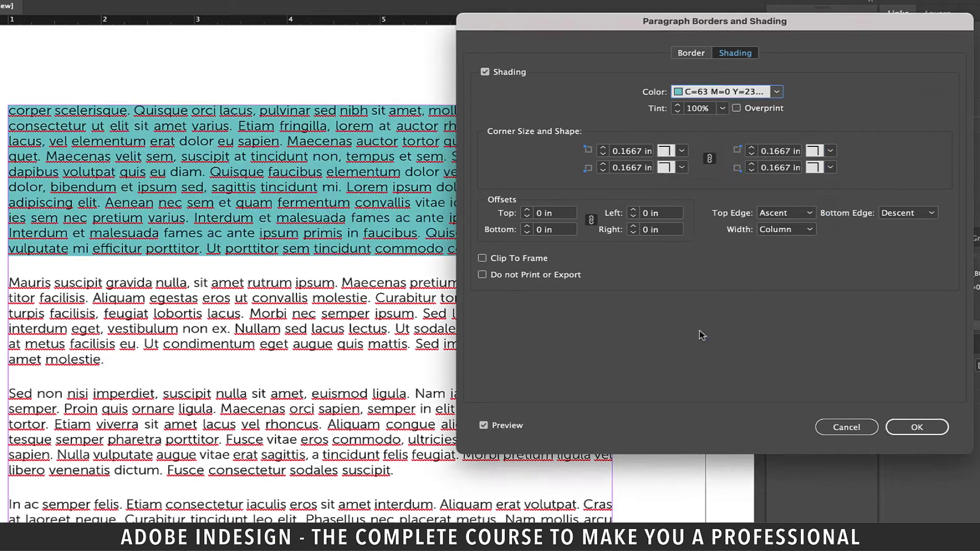
{"action": "left_click", "coordinate": [722, 112]}
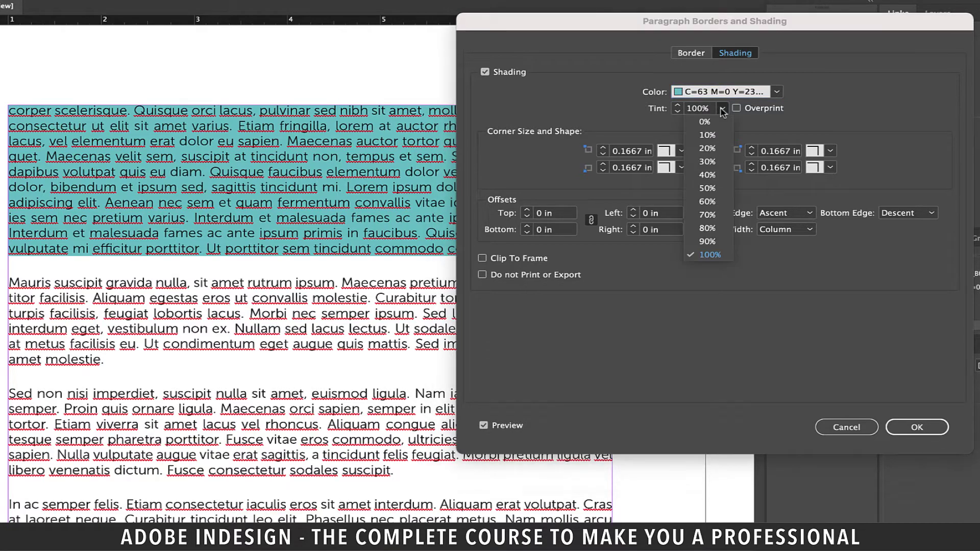
{"action": "left_click", "coordinate": [709, 190]}
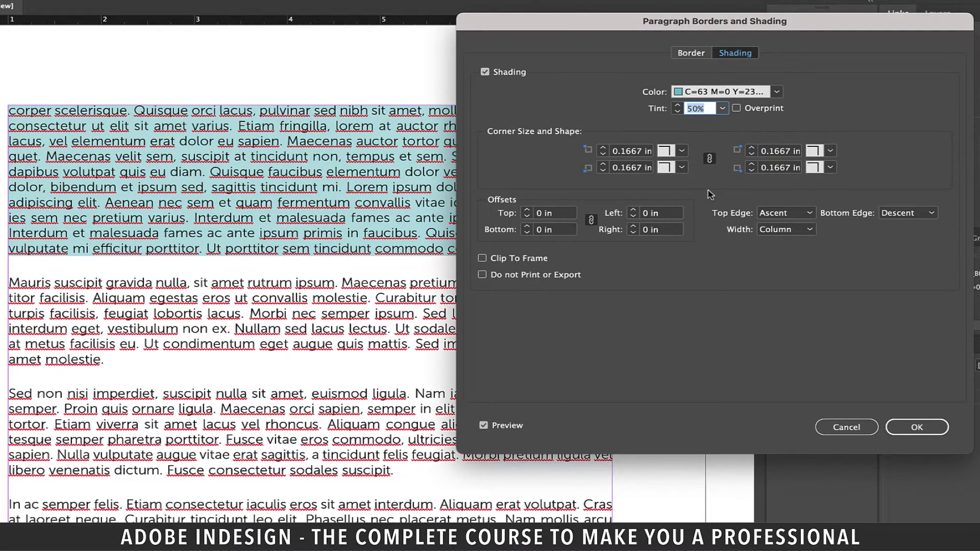
Step: Set all shading offsets to 0.125 in and unlink the corner sizes
{"action": "left_click", "coordinate": [565, 229]}
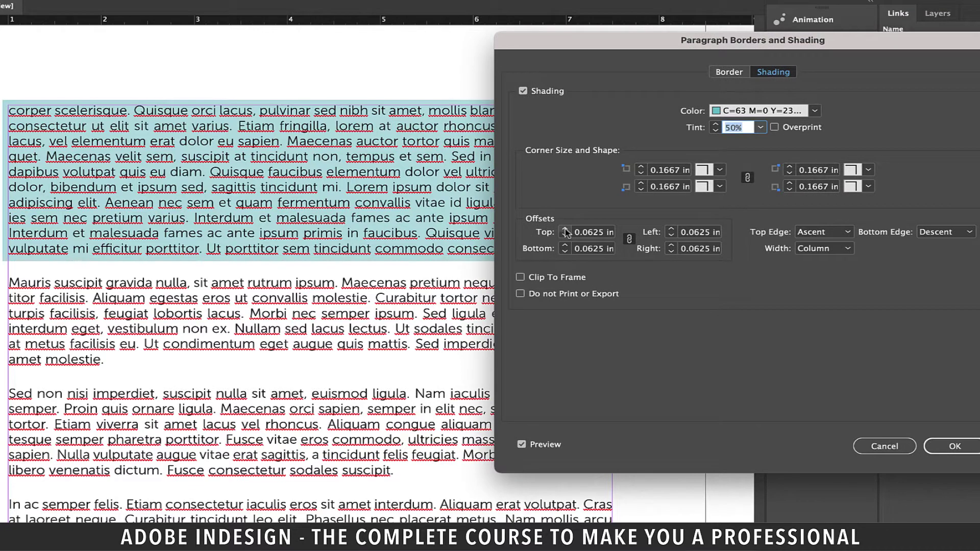
{"action": "left_click", "coordinate": [565, 230]}
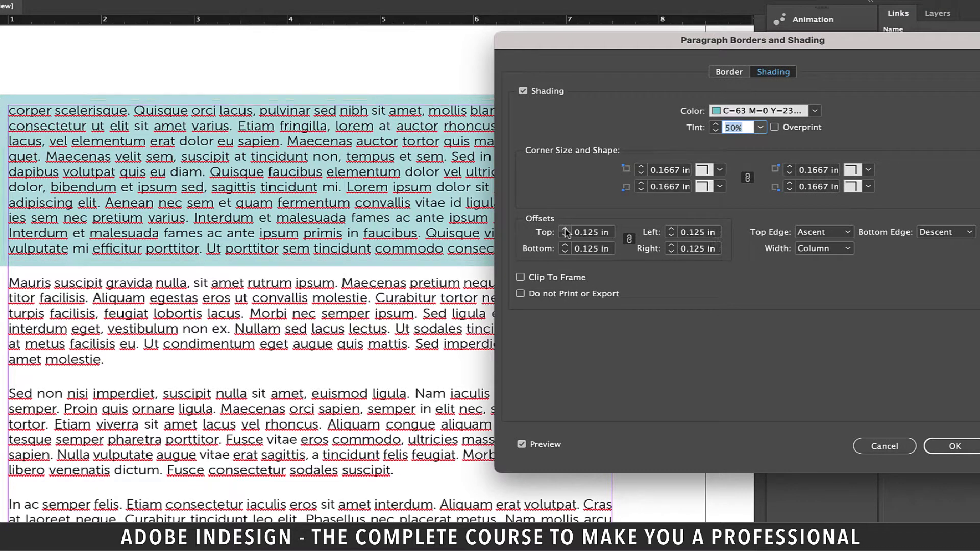
{"action": "left_click_drag", "start_coordinate": [797, 49], "coordinate": [810, 101]}
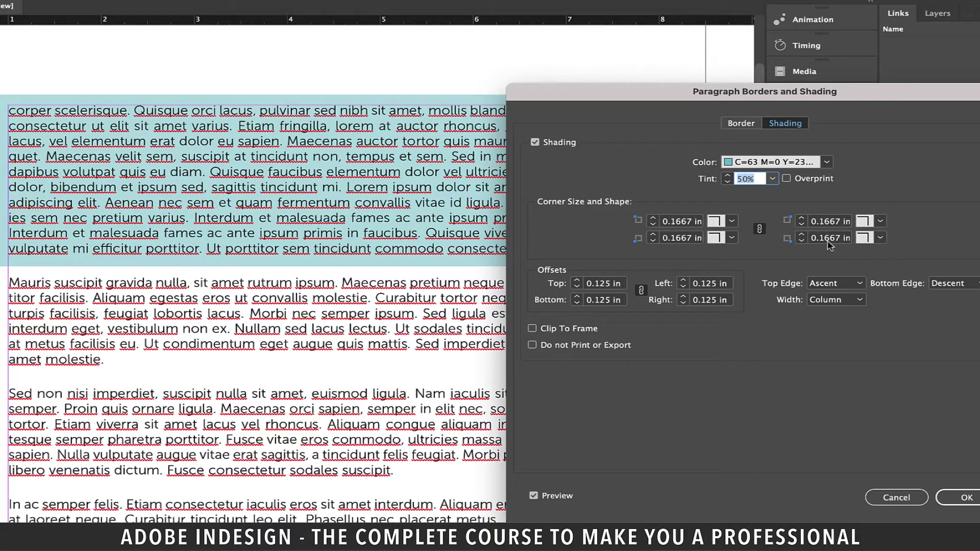
{"action": "left_click", "coordinate": [760, 229]}
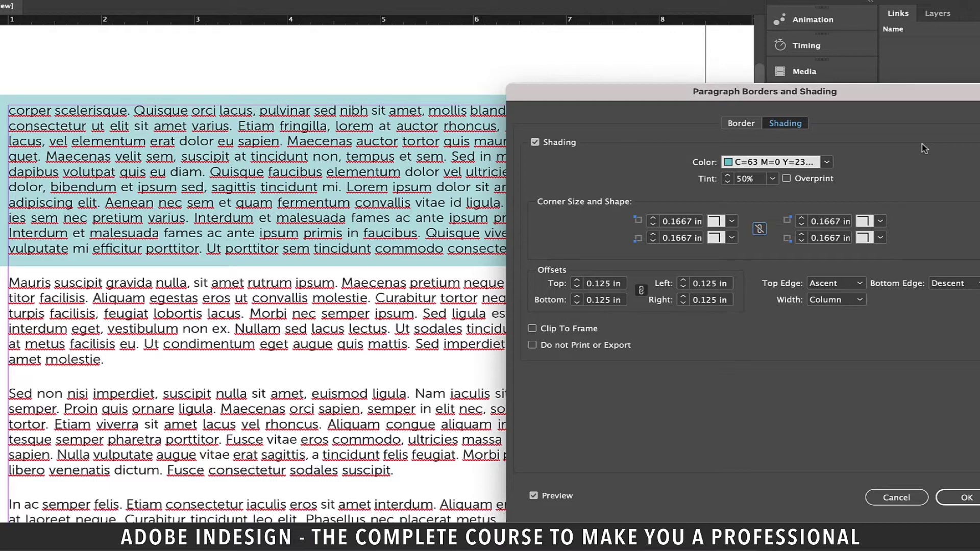
{"action": "mouse_move", "coordinate": [919, 100]}
{"action": "left_mouse_down"}
{"action": "mouse_move", "coordinate": [814, 232]}
{"action": "mouse_move", "coordinate": [813, 222]}
{"action": "mouse_move", "coordinate": [400, 240]}
{"action": "mouse_move", "coordinate": [398, 211]}
{"action": "left_mouse_up"}
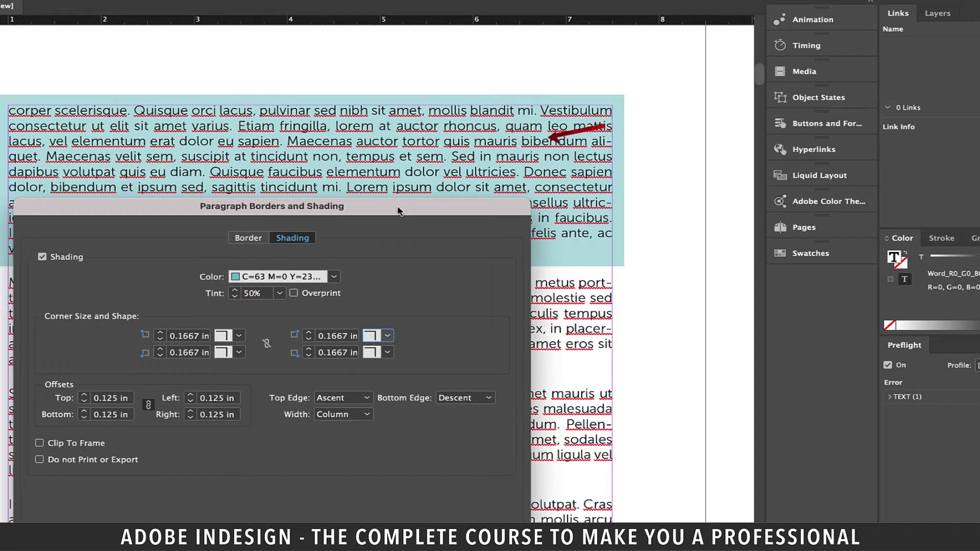
Step: Give the shading's bottom-right corner a Bevel shape sized 0.375 in
{"action": "left_click", "coordinate": [388, 352]}
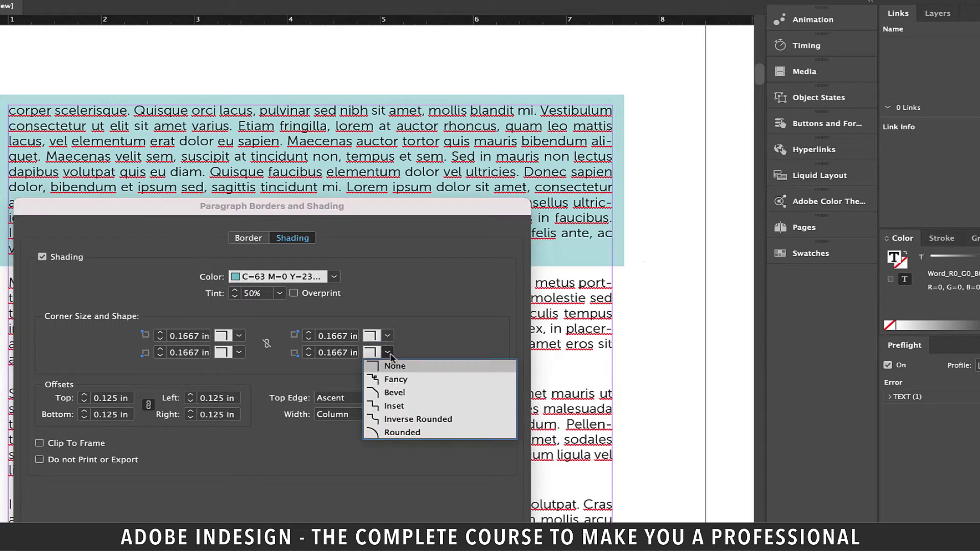
{"action": "left_click", "coordinate": [395, 392]}
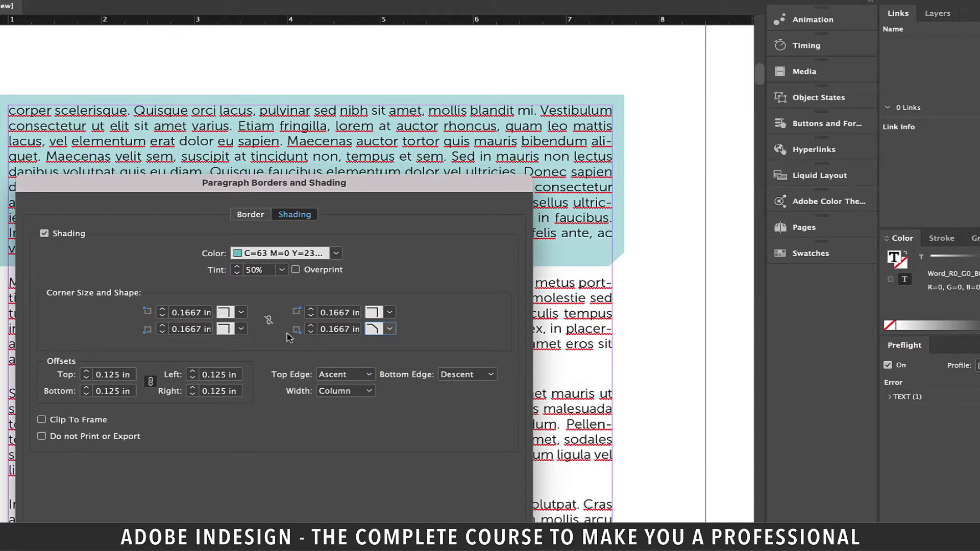
{"action": "left_click", "coordinate": [312, 326]}
{"action": "left_click", "coordinate": [311, 326]}
{"action": "left_click", "coordinate": [312, 326]}
{"action": "left_click", "coordinate": [312, 327]}
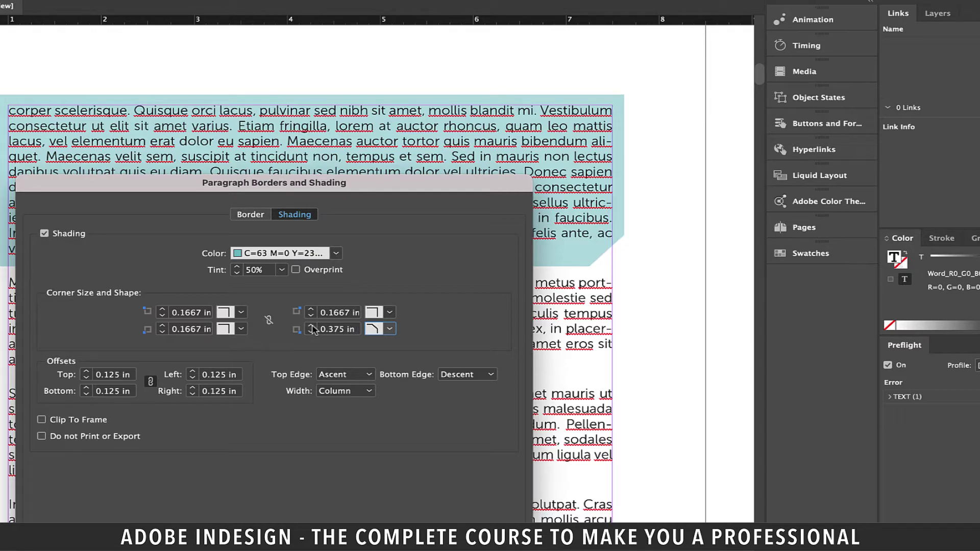
{"action": "mouse_move", "coordinate": [439, 190]}
{"action": "left_mouse_down"}
{"action": "mouse_move", "coordinate": [457, 375]}
{"action": "mouse_move", "coordinate": [536, 367]}
{"action": "left_mouse_up"}
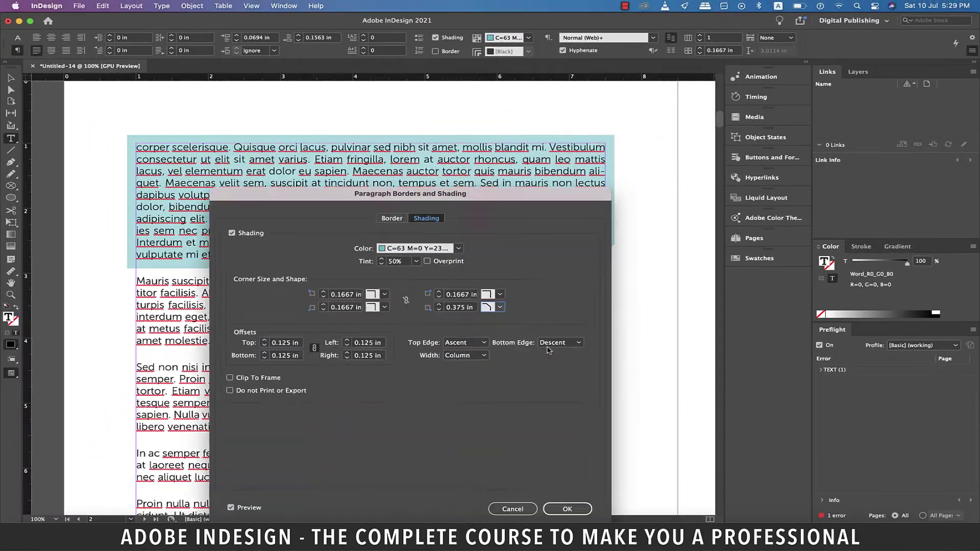
Step: Apply the teal shading and go to page 3
{"action": "key", "text": "Return"}
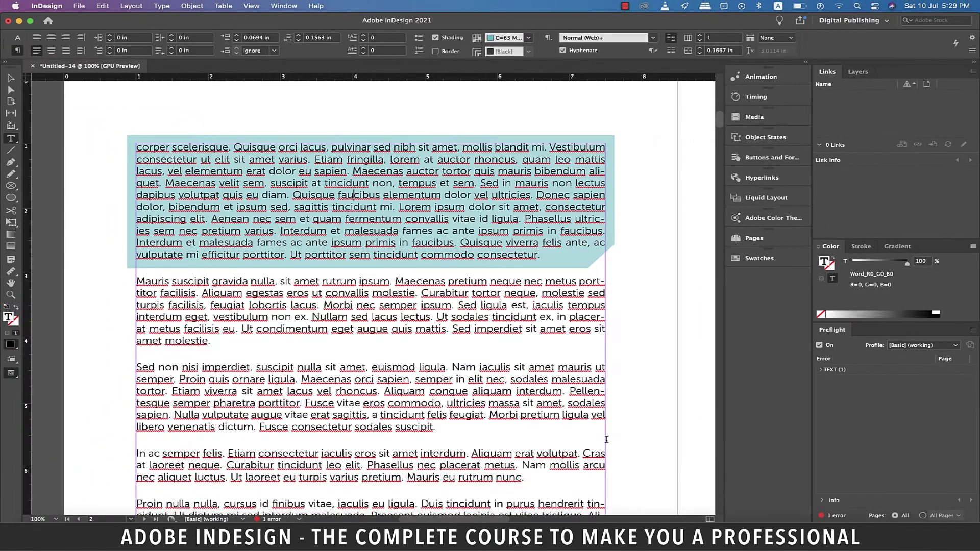
{"action": "key", "text": "Page_Down"}
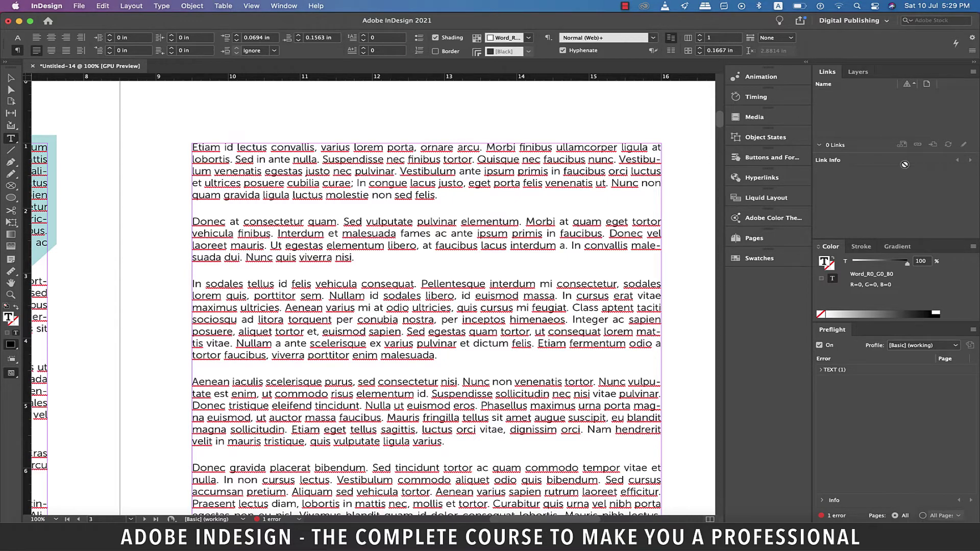
Step: Give the first paragraph orange C=0 M=67 Y=97 K=0 shading at 50% tint with 0.0625 in offsets
{"action": "left_click", "coordinate": [973, 51]}
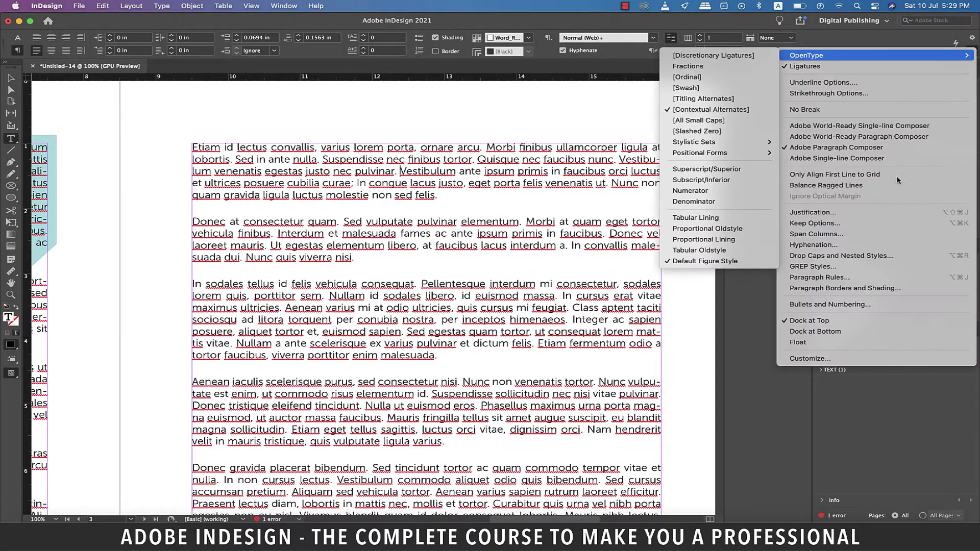
{"action": "left_click", "coordinate": [838, 289]}
{"action": "mouse_move", "coordinate": [546, 107]}
{"action": "left_mouse_down"}
{"action": "mouse_move", "coordinate": [677, 108]}
{"action": "mouse_move", "coordinate": [805, 130]}
{"action": "left_mouse_up"}
{"action": "left_click", "coordinate": [705, 153]}
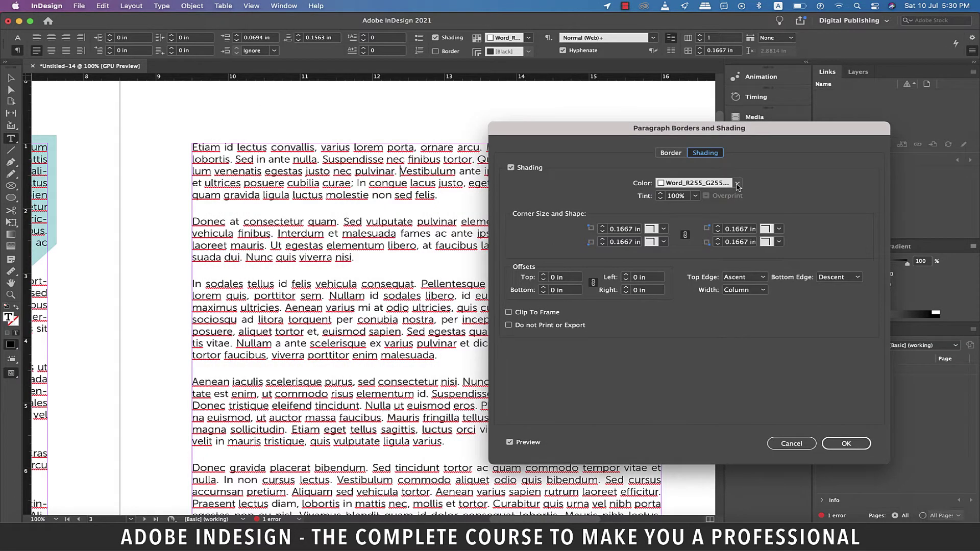
{"action": "left_click", "coordinate": [737, 185]}
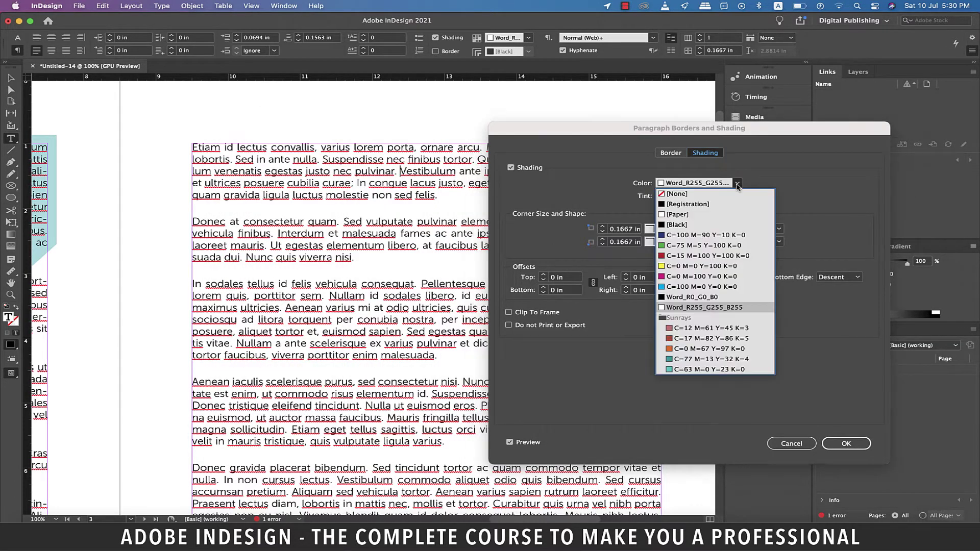
{"action": "left_click", "coordinate": [673, 352]}
{"action": "left_click", "coordinate": [695, 196]}
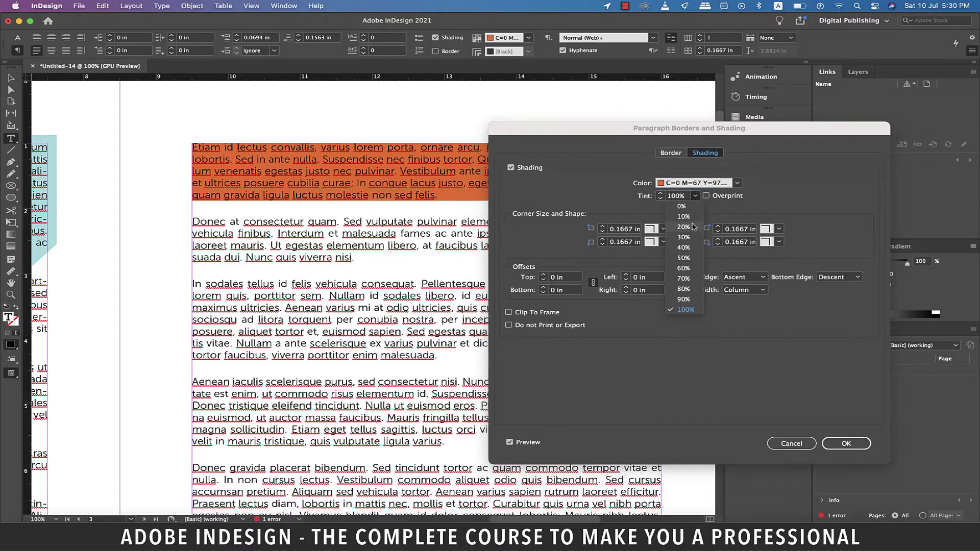
{"action": "left_click", "coordinate": [686, 258]}
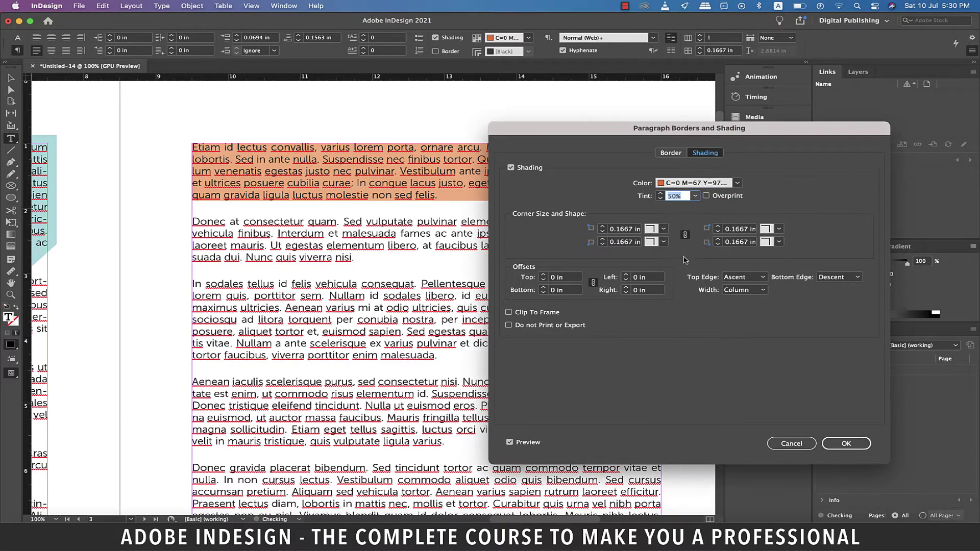
{"action": "mouse_move", "coordinate": [701, 128]}
{"action": "left_mouse_down"}
{"action": "mouse_move", "coordinate": [700, 187]}
{"action": "mouse_move", "coordinate": [723, 171]}
{"action": "mouse_move", "coordinate": [736, 204]}
{"action": "left_mouse_up"}
{"action": "left_click", "coordinate": [578, 350]}
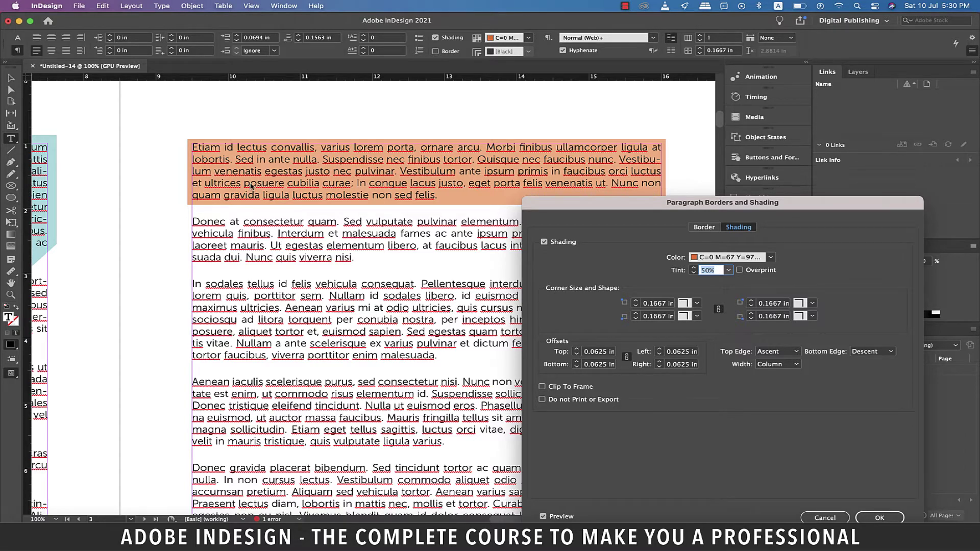
Step: Unlink the offsets and set Right -6.625 in, Left 0.5 in for a narrow side bar, then click before Donec
{"action": "left_click", "coordinate": [627, 357]}
{"action": "left_click", "coordinate": [659, 367]}
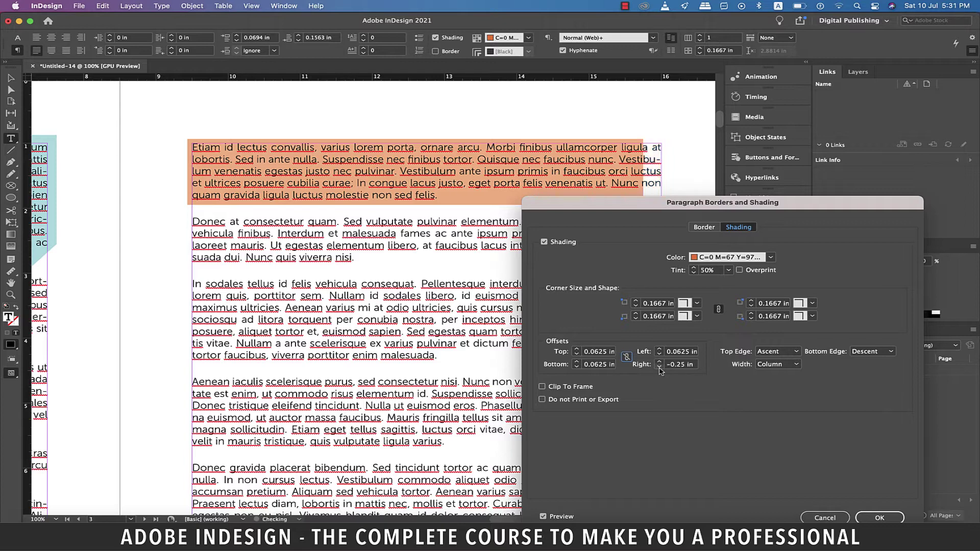
{"action": "left_click_drag", "start_coordinate": [659, 367], "coordinate": [660, 367]}
{"action": "left_click", "coordinate": [659, 352]}
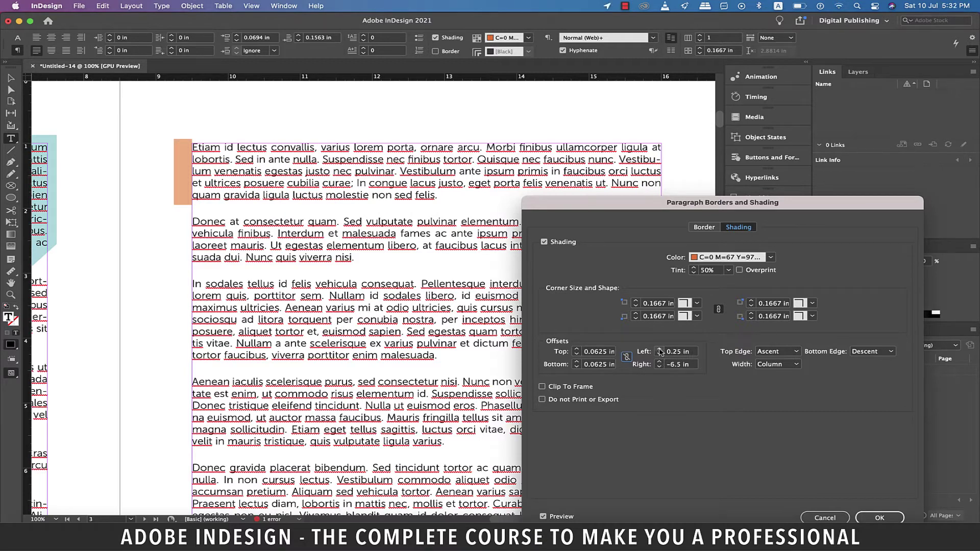
{"action": "left_click", "coordinate": [660, 351]}
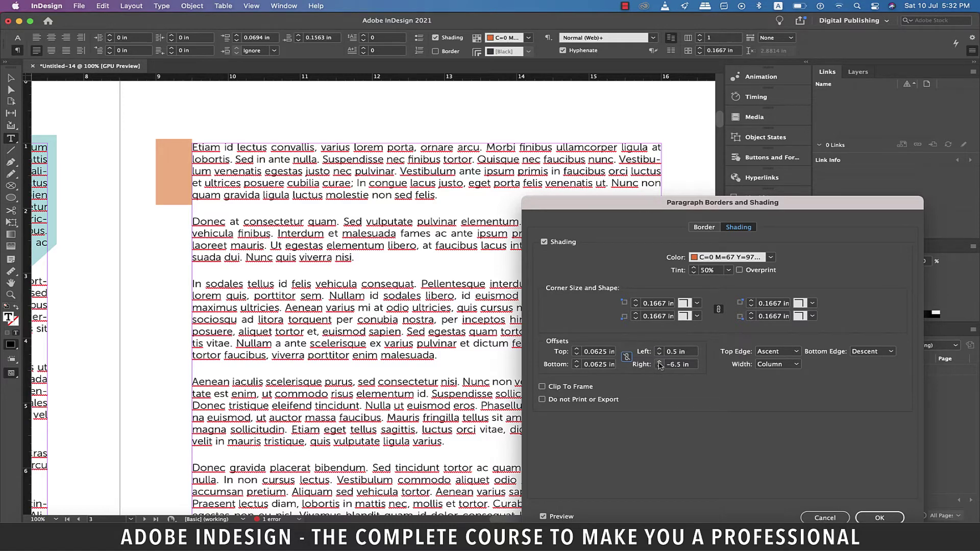
{"action": "left_click", "coordinate": [659, 369]}
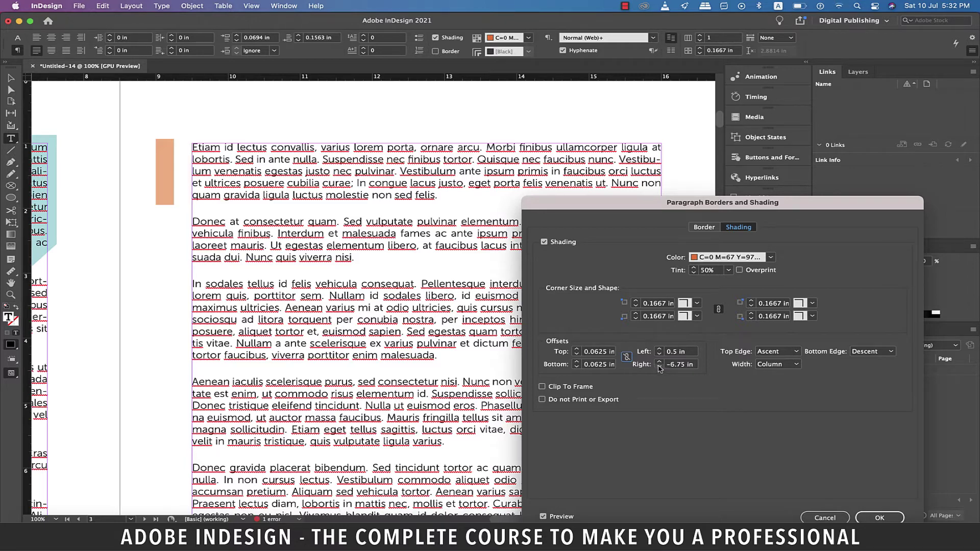
{"action": "left_click", "coordinate": [659, 362]}
{"action": "left_click", "coordinate": [660, 362]}
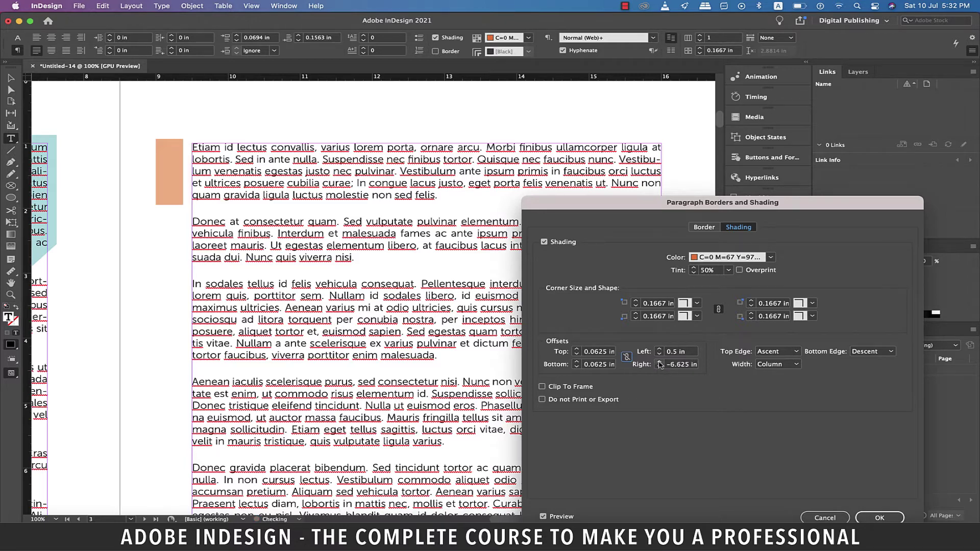
{"action": "key", "text": "Return"}
{"action": "left_click_drag", "start_coordinate": [193, 222], "coordinate": [202, 228]}
{"action": "left_click", "coordinate": [194, 222]}
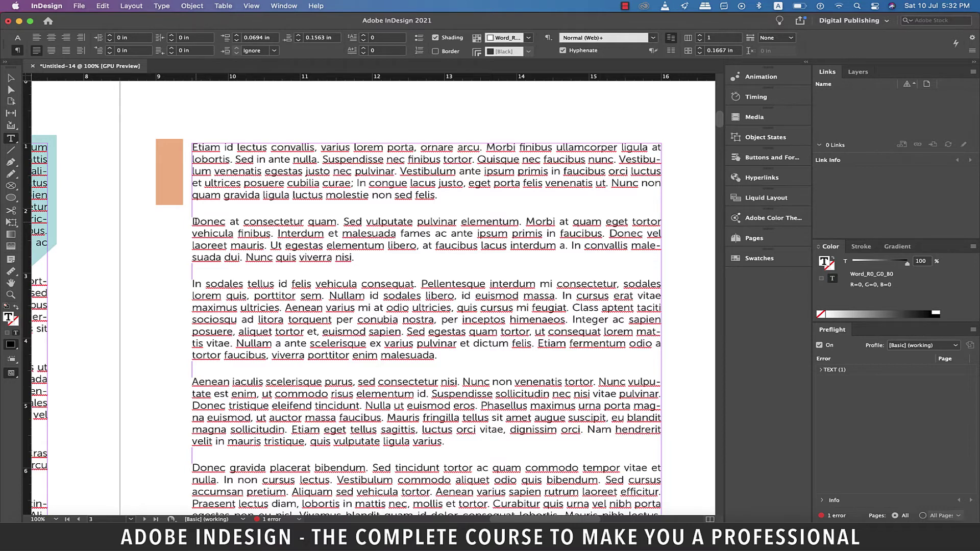
Step: Delete the empty shaded line so the Donec text joins the orange bar, then scroll to page 4
{"action": "left_click_drag", "start_coordinate": [195, 222], "coordinate": [438, 196]}
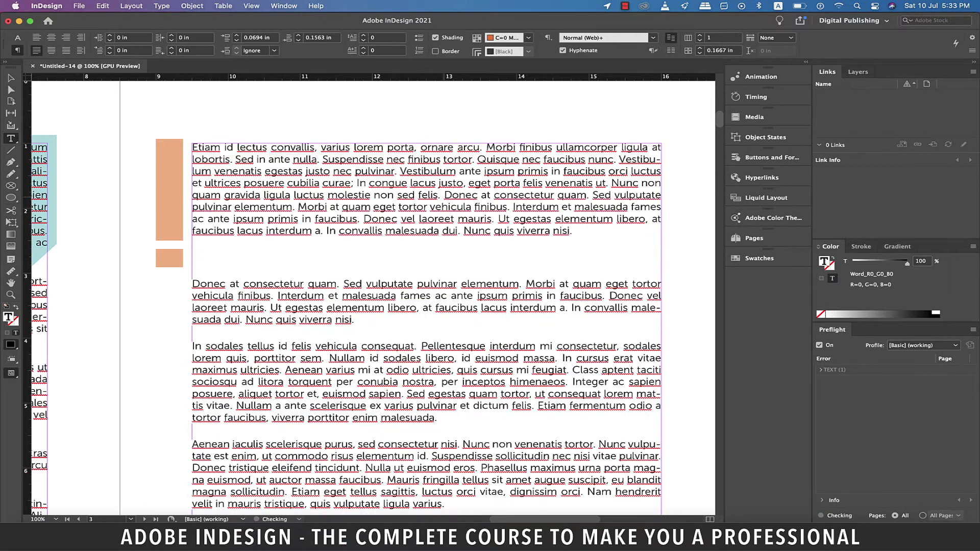
{"action": "key", "text": "BackSpace"}
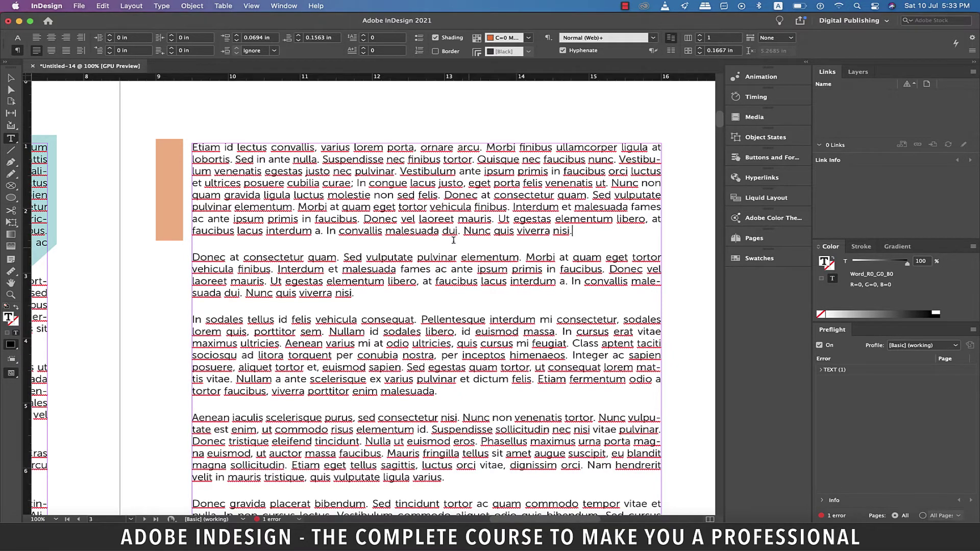
{"action": "scroll", "coordinate": [453, 241], "scroll_direction": "down", "scroll_amount": 2}
{"action": "scroll", "coordinate": [454, 241], "scroll_direction": "left", "scroll_amount": 1}
{"action": "scroll", "coordinate": [454, 240], "scroll_direction": "down", "scroll_amount": 10}
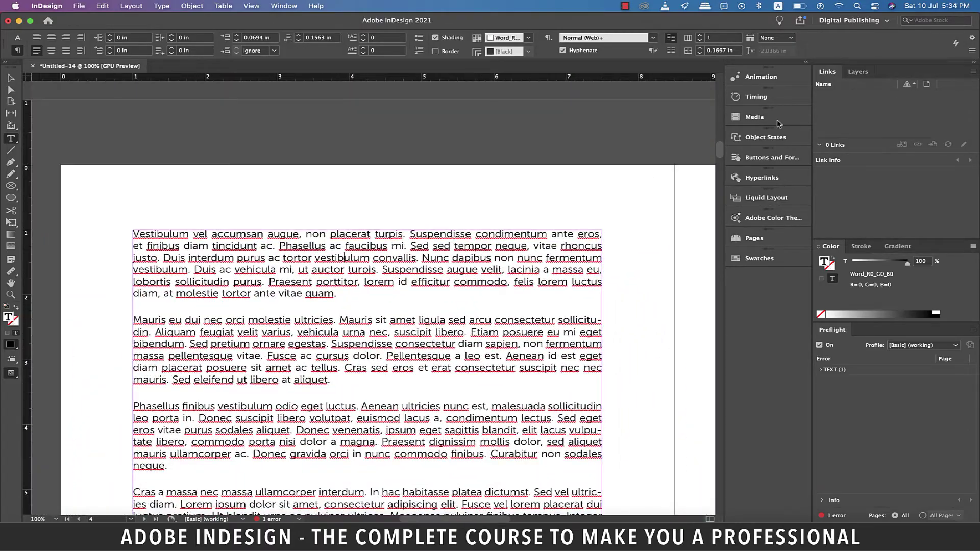
Step: Shade page 4's first paragraph in red C=12 M=61 Y=45 K=3 at 70% tint
{"action": "left_click", "coordinate": [972, 51]}
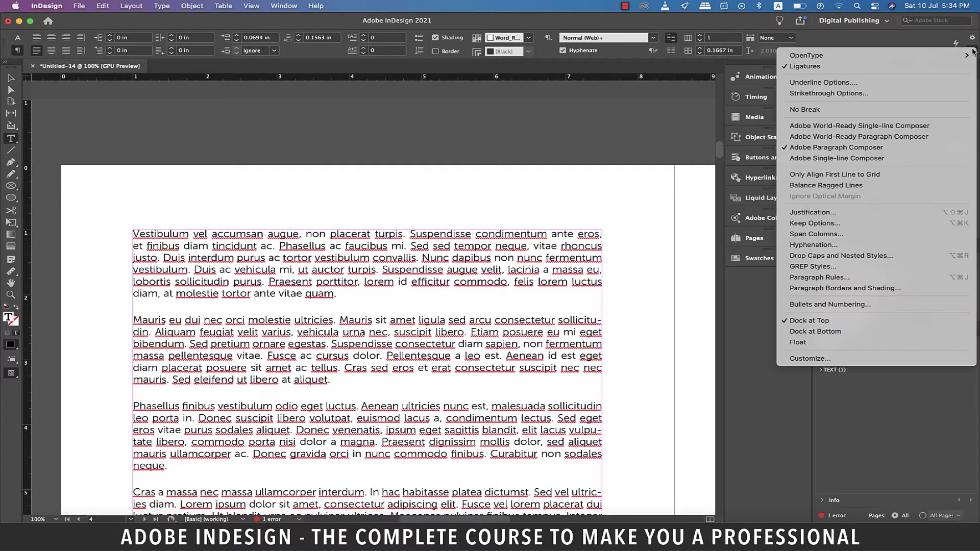
{"action": "left_click", "coordinate": [838, 287]}
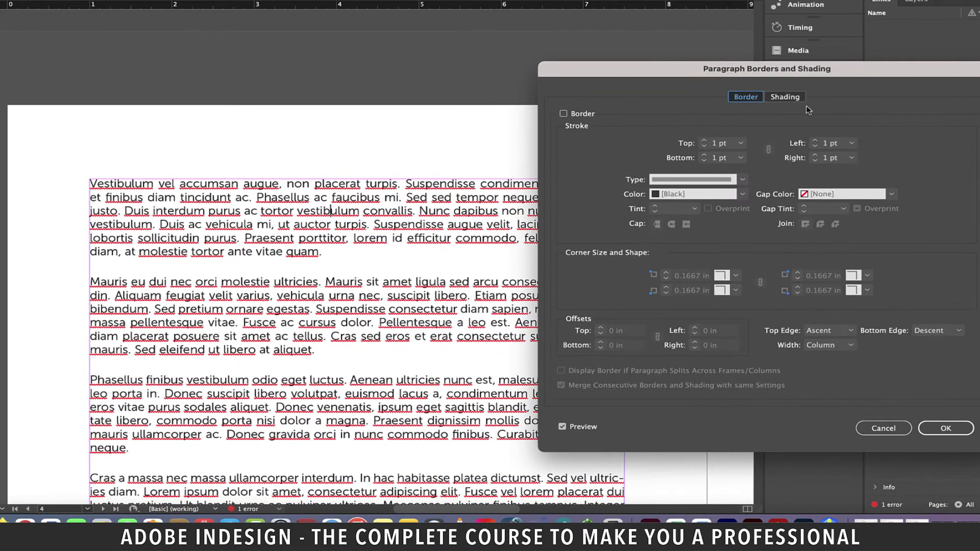
{"action": "left_click", "coordinate": [789, 97]}
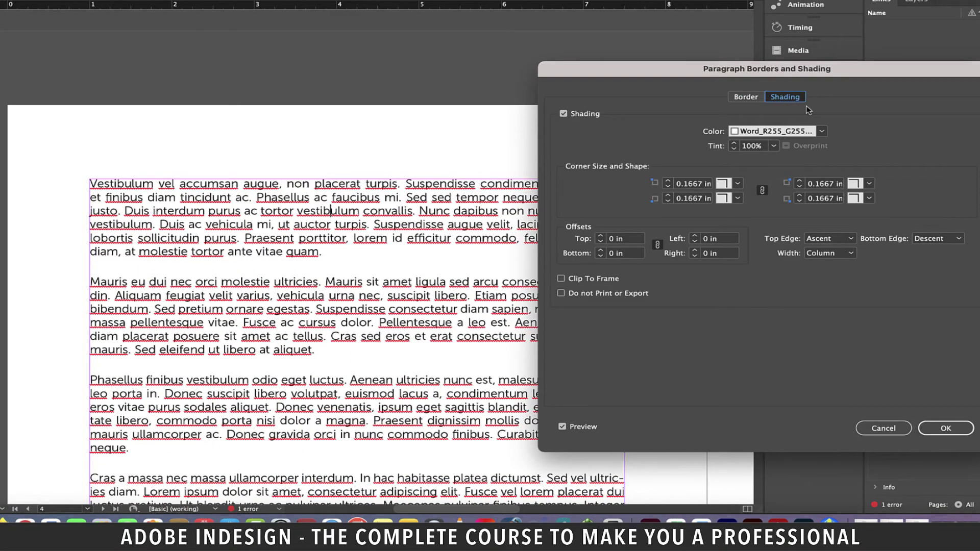
{"action": "left_click", "coordinate": [819, 131]}
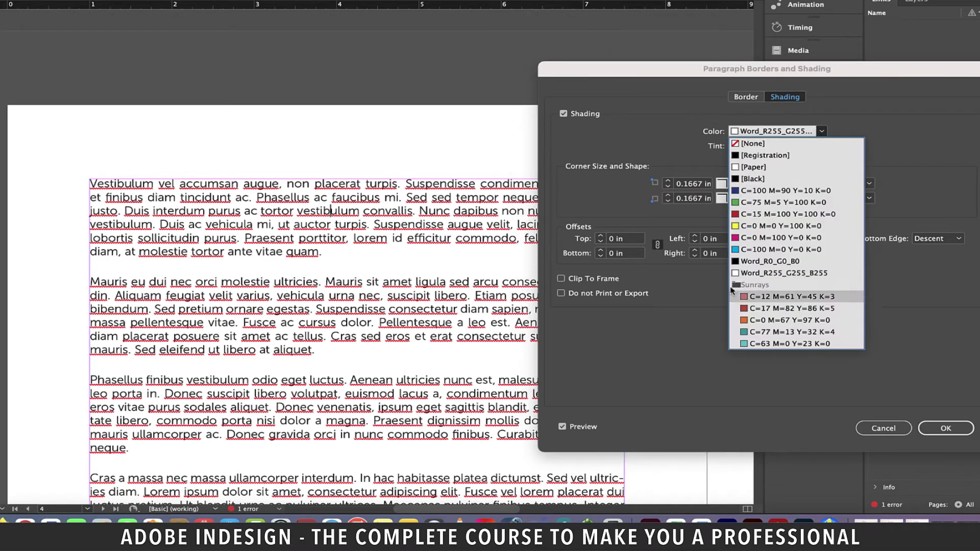
{"action": "left_click", "coordinate": [754, 296]}
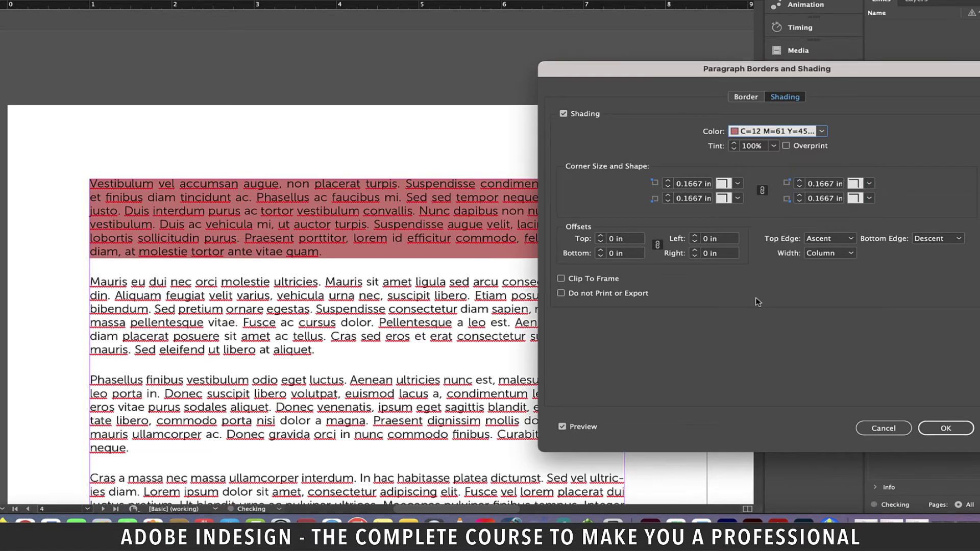
{"action": "left_click", "coordinate": [774, 146]}
{"action": "left_click", "coordinate": [760, 240]}
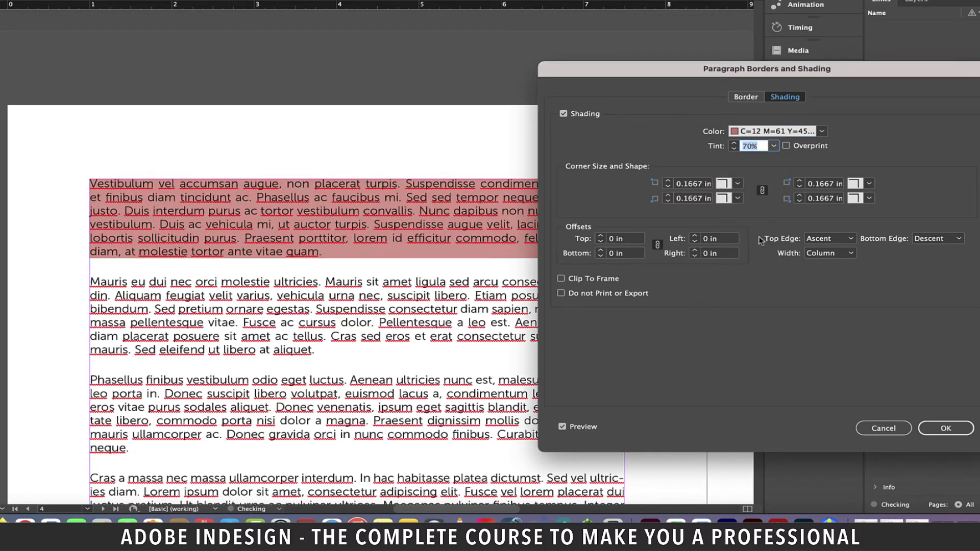
{"action": "left_click", "coordinate": [601, 237]}
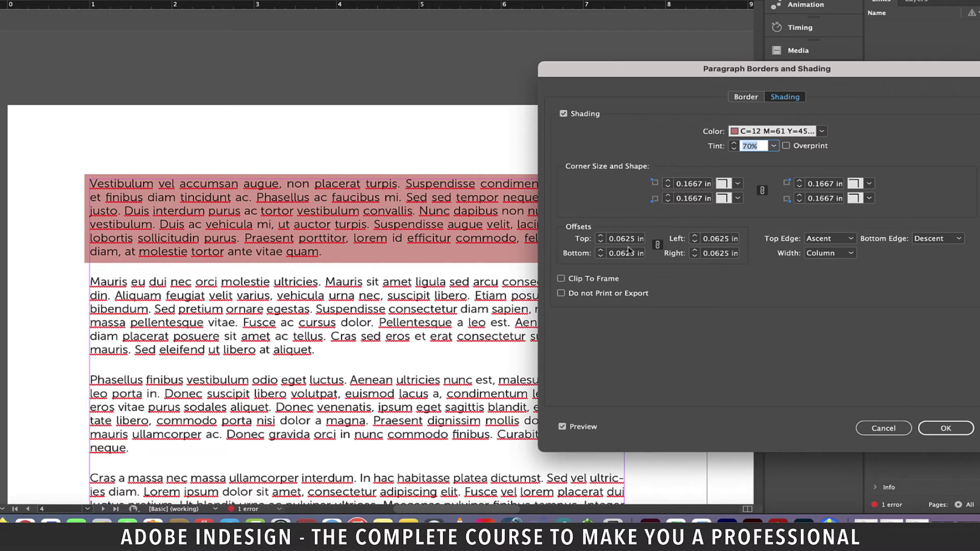
Step: Unlink the offsets, extend the red shading 1 in to the left, apply it, and preview with W
{"action": "left_click", "coordinate": [657, 245]}
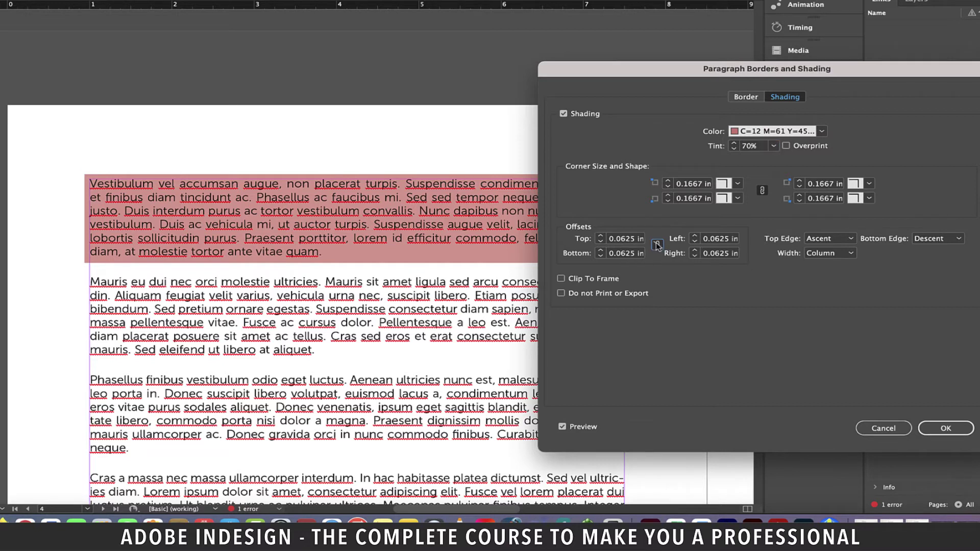
{"action": "left_click", "coordinate": [695, 236]}
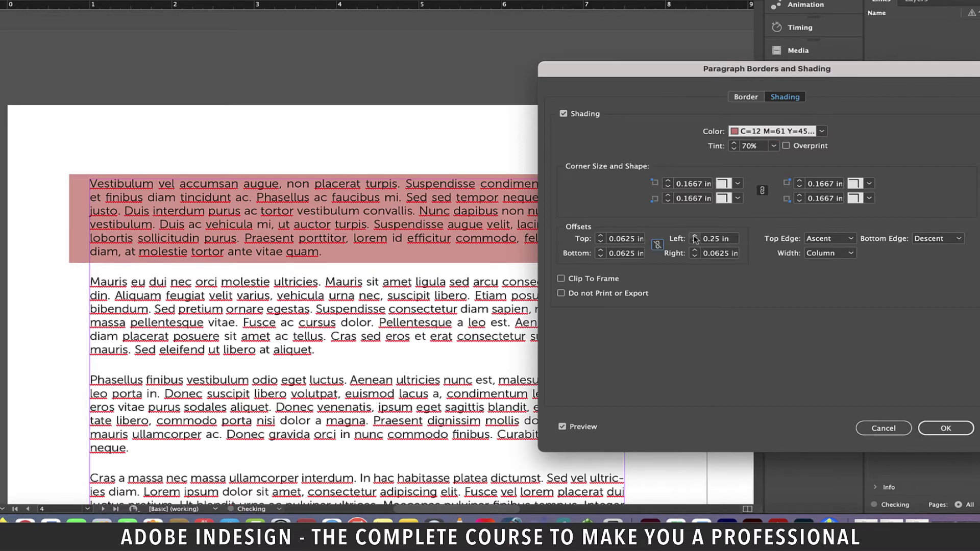
{"action": "left_click", "coordinate": [695, 237]}
{"action": "left_click", "coordinate": [695, 236]}
{"action": "left_click", "coordinate": [695, 236]}
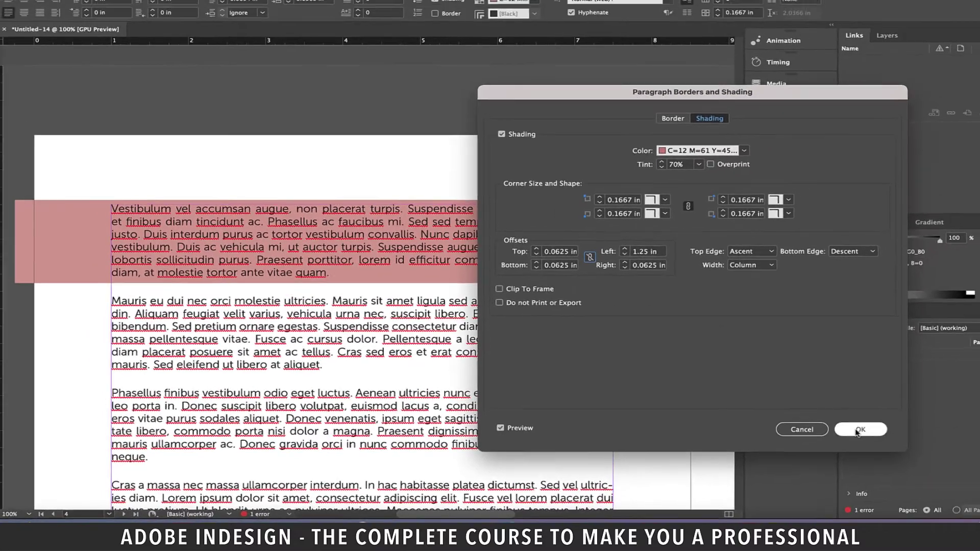
{"action": "left_click", "coordinate": [947, 429]}
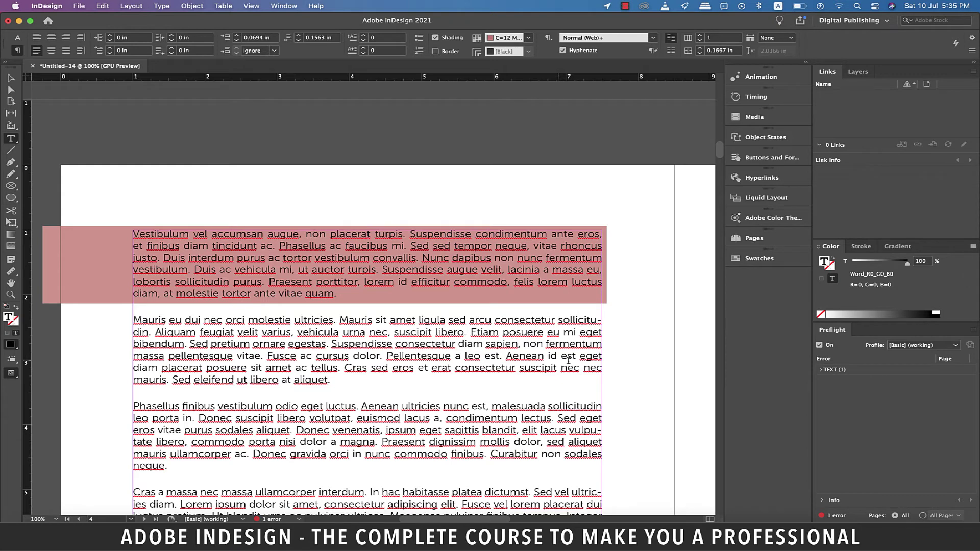
{"action": "scroll", "coordinate": [470, 175], "scroll_direction": "down", "scroll_amount": 2}
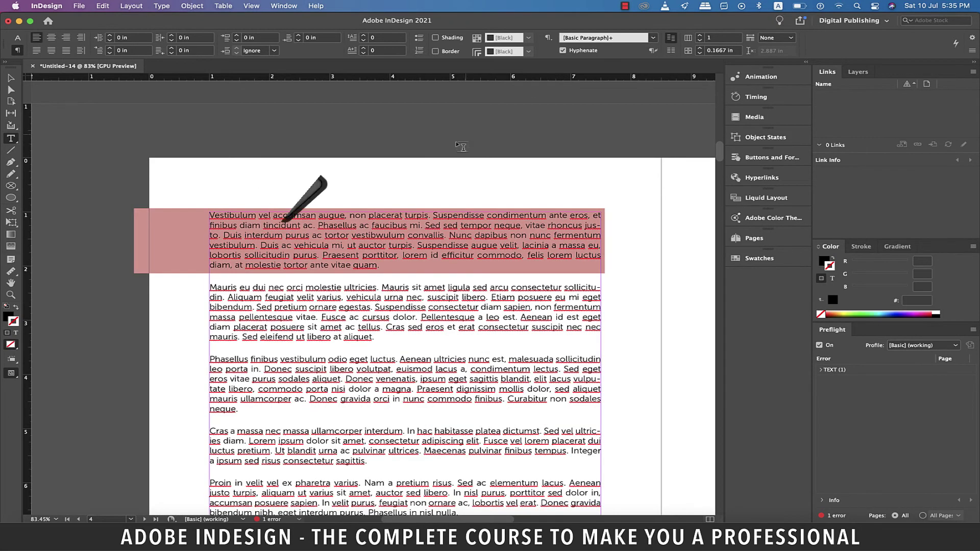
{"action": "key", "text": "w"}
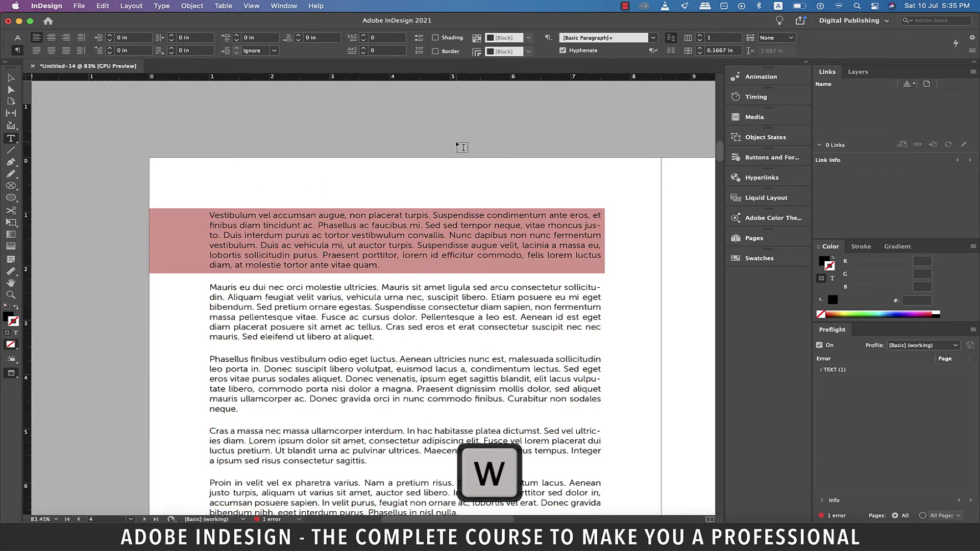